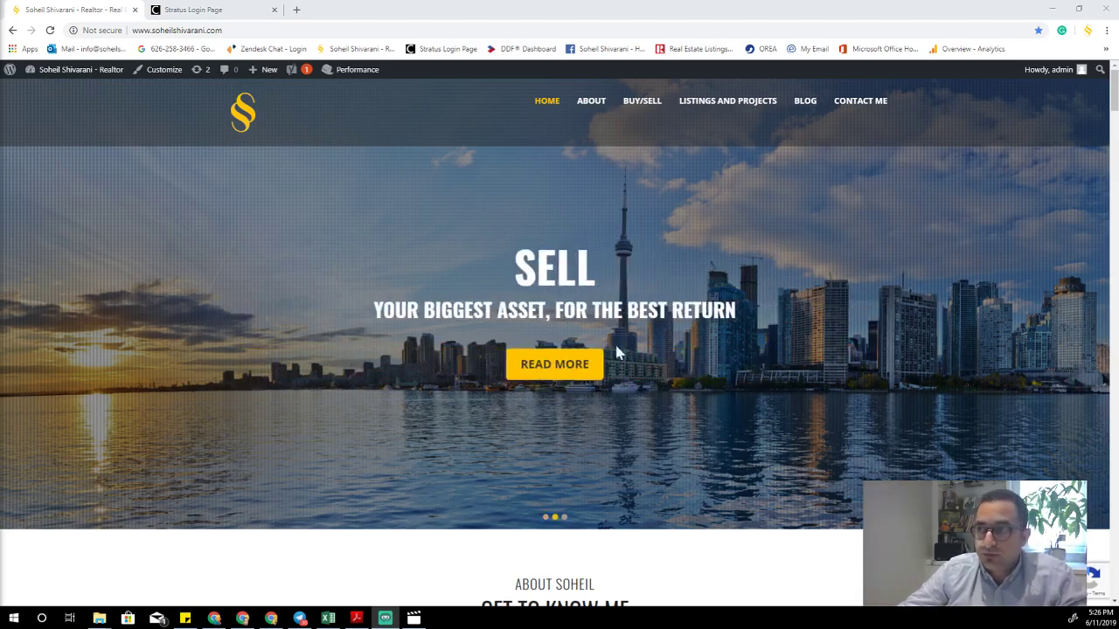
Switch Chrome to the Stratus Login Page tab
{"action": "left_click", "coordinate": [216, 9]}
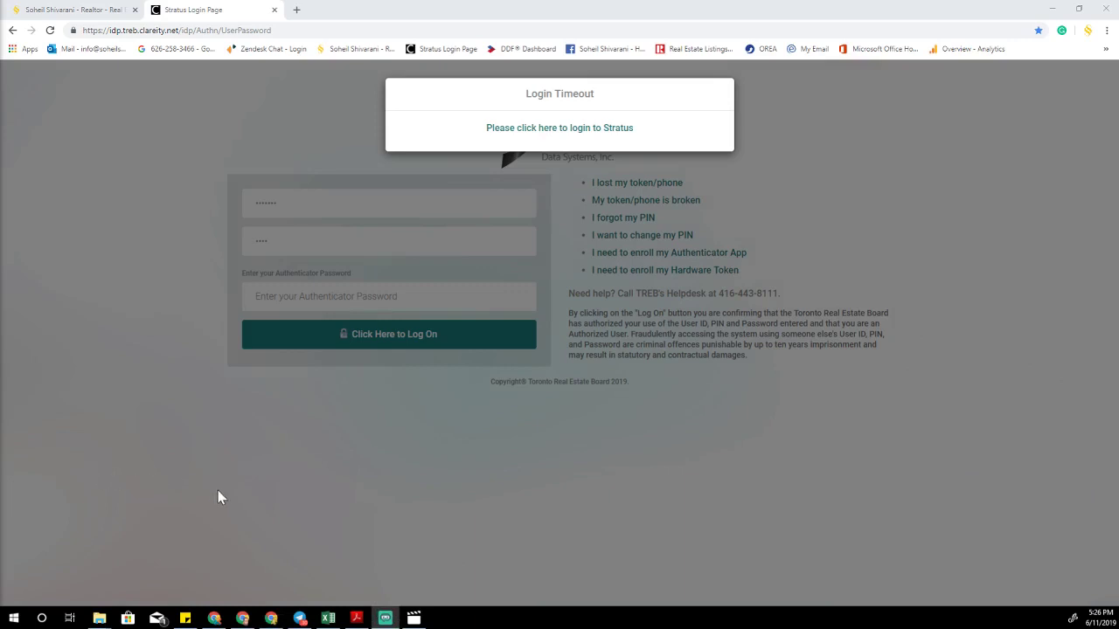
Go full screen, clear the login timeout, and log in with User ID, PIN and authenticator password
{"action": "key", "text": "F11"}
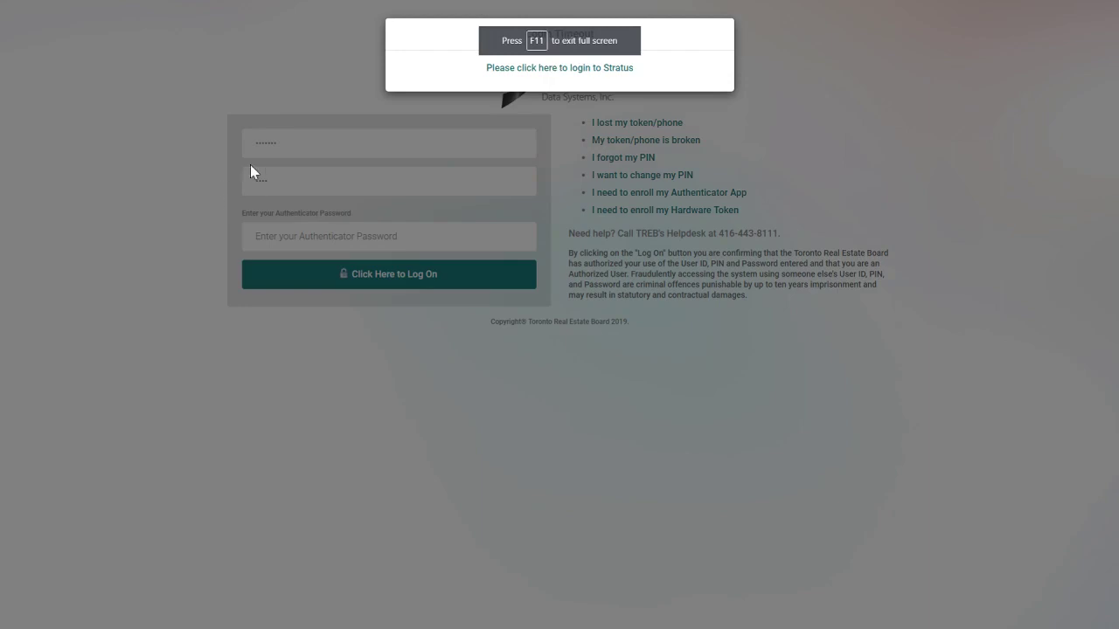
{"action": "left_click", "coordinate": [282, 149]}
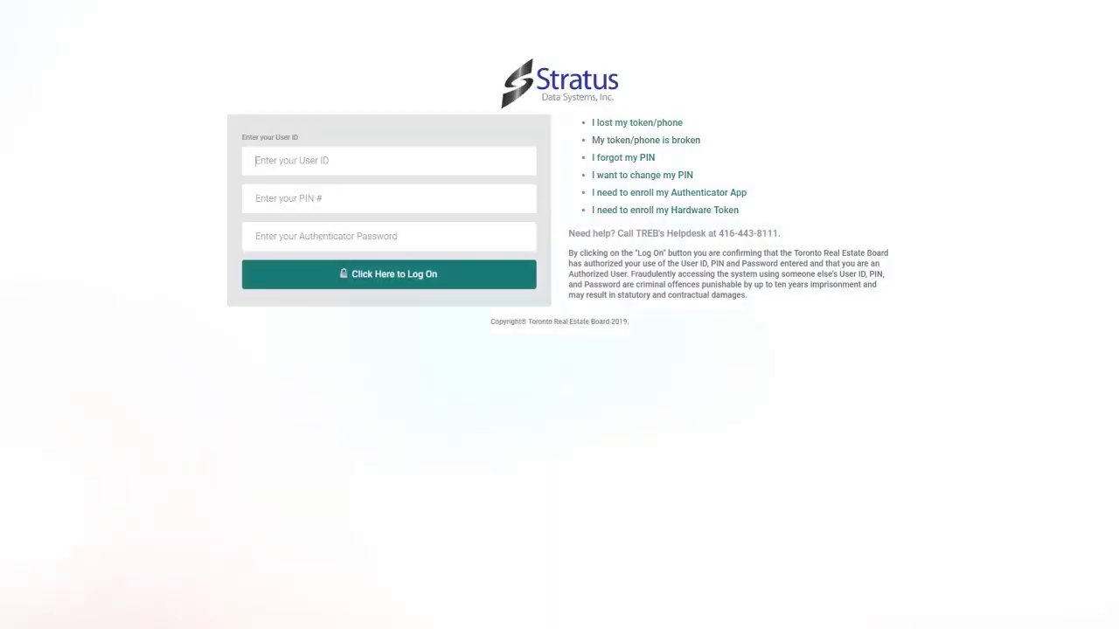
{"action": "type", "text": "-"}
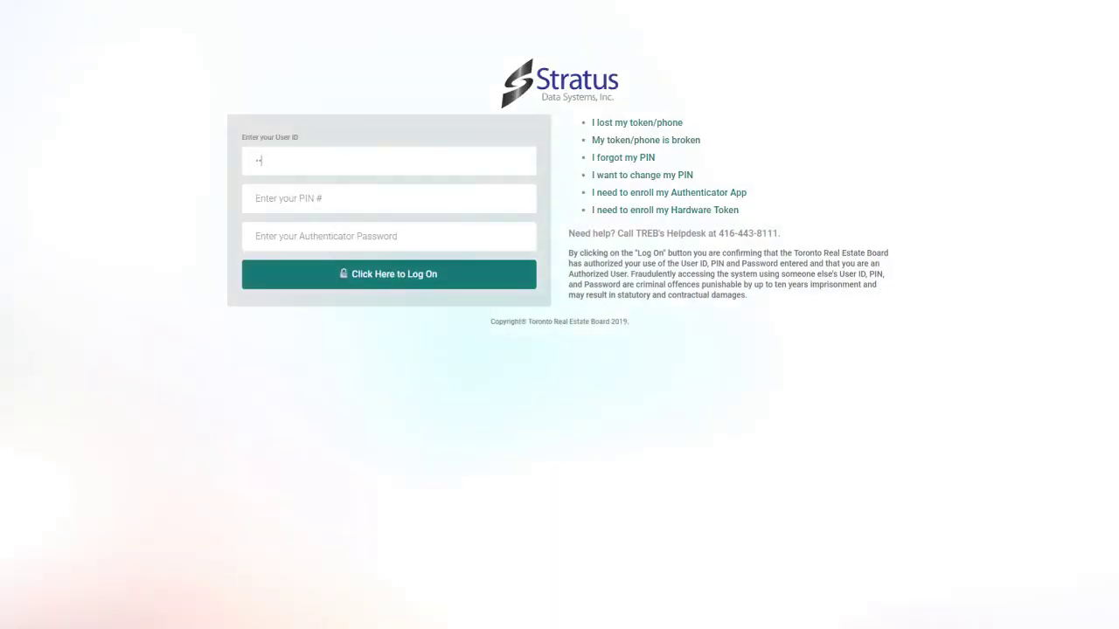
{"action": "left_click", "coordinate": [388, 199]}
{"action": "type", "text": "•"}
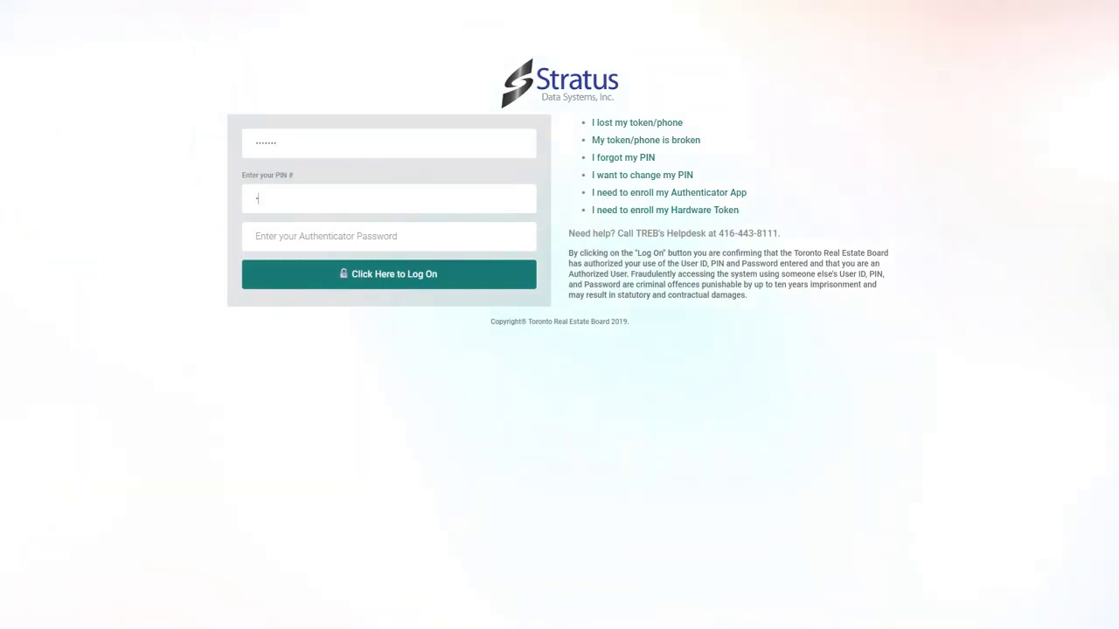
{"action": "left_click", "coordinate": [394, 236]}
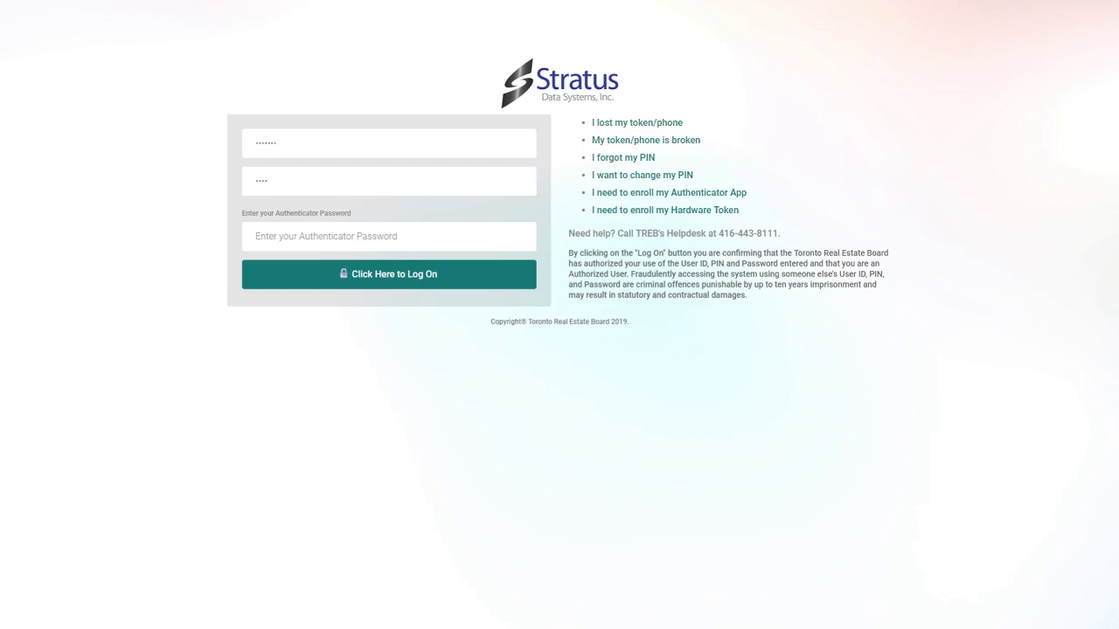
{"action": "type", "text": "••"}
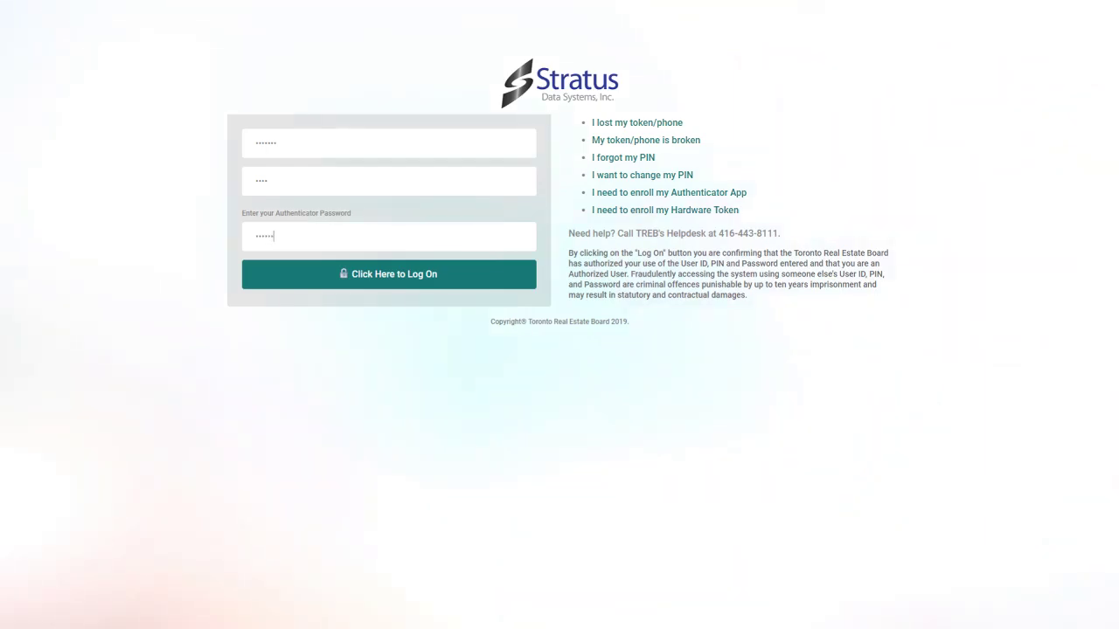
{"action": "left_click", "coordinate": [346, 273]}
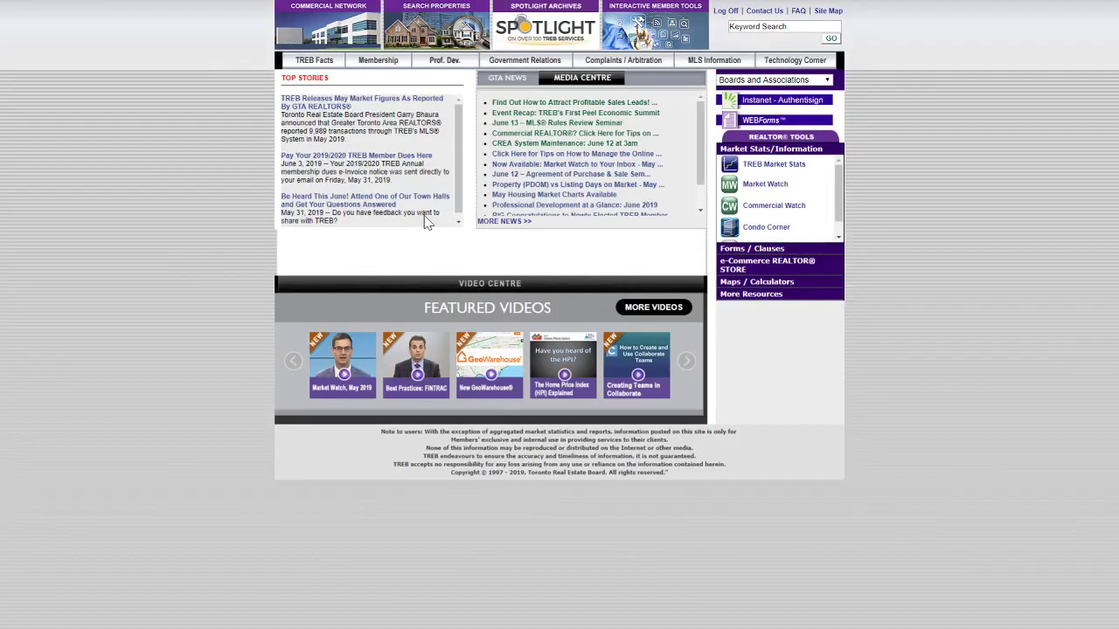
Open the Residential Freehold listing search form, continuing past the multiple sessions warning
{"action": "left_click", "coordinate": [431, 28]}
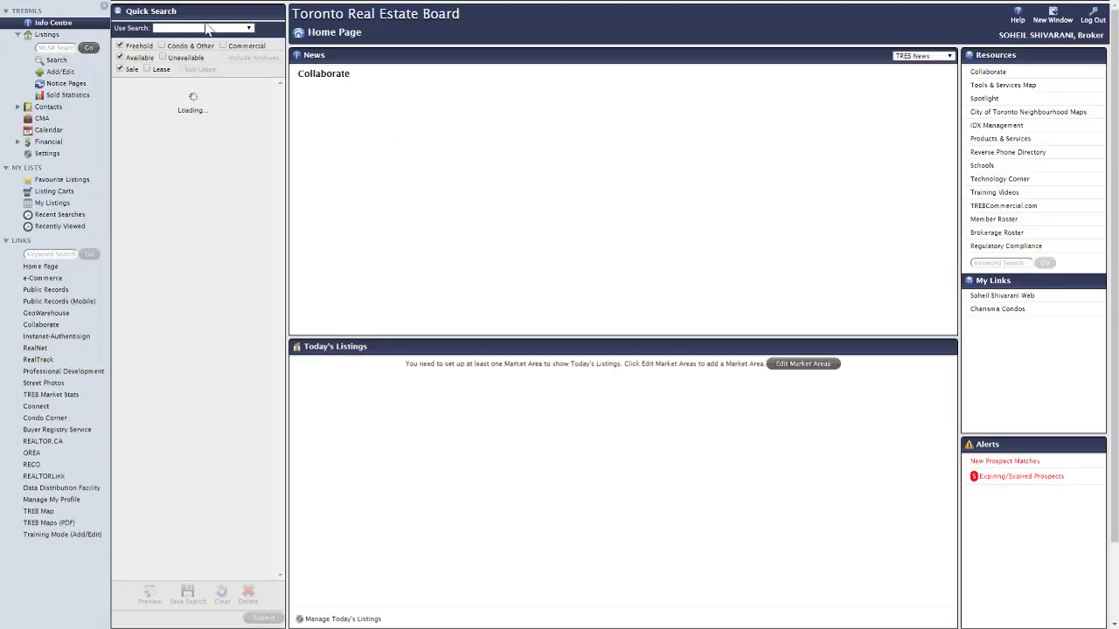
{"action": "left_click", "coordinate": [56, 59]}
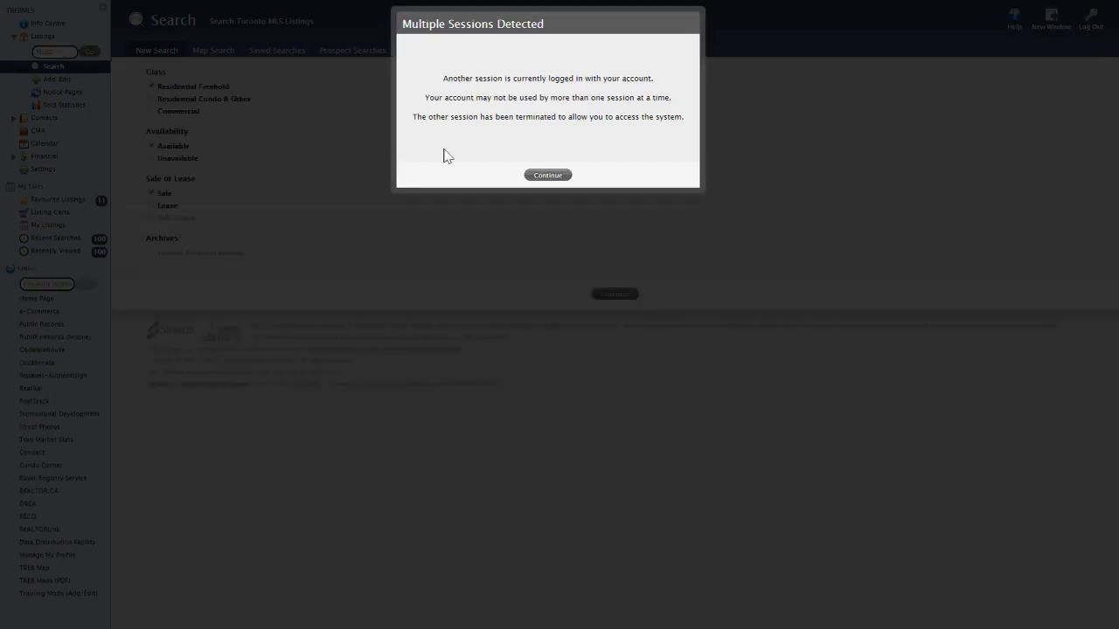
{"action": "left_click", "coordinate": [560, 177]}
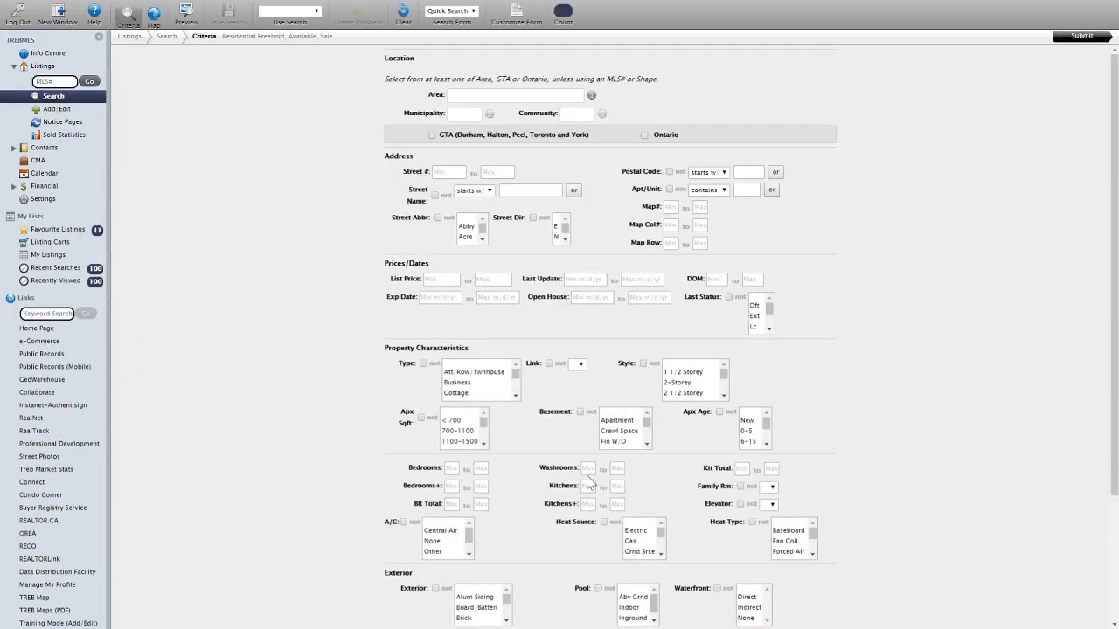
Review the criteria form, then switch the listing search to the Map view
{"action": "scroll", "coordinate": [615, 302], "scroll_direction": "down", "scroll_amount": 3}
{"action": "scroll", "coordinate": [614, 303], "scroll_direction": "up", "scroll_amount": 3}
{"action": "scroll", "coordinate": [568, 227], "scroll_direction": "down", "scroll_amount": 5}
{"action": "scroll", "coordinate": [568, 240], "scroll_direction": "up", "scroll_amount": 4}
{"action": "left_click", "coordinate": [156, 15]}
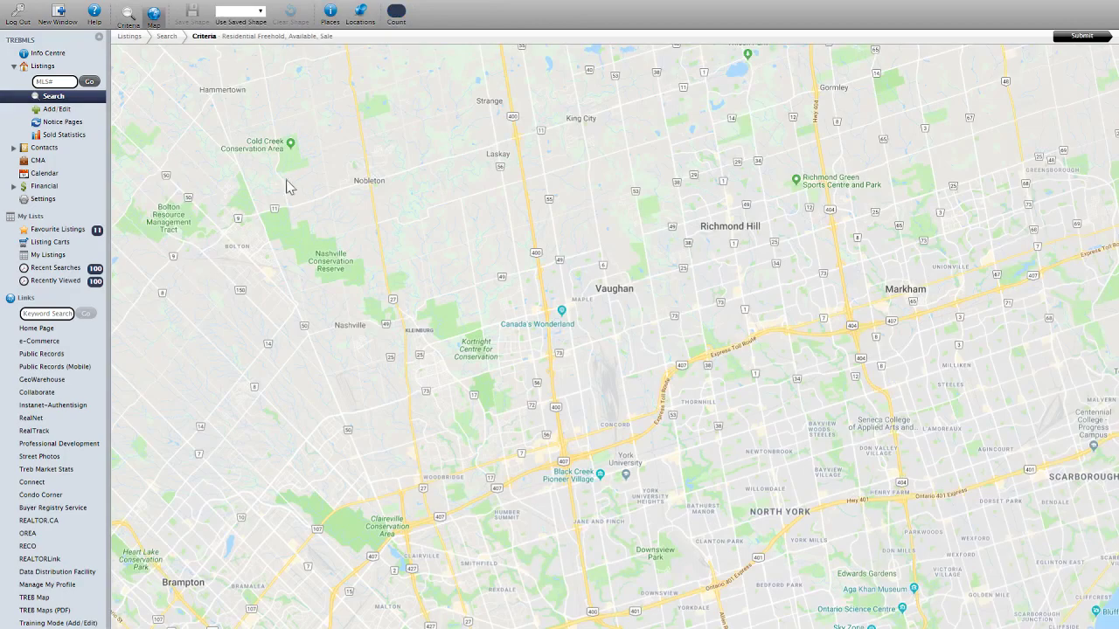
Pan and zoom the map to centre on Thornhill around Bathurst St, Centre St and Clark Ave
{"action": "left_click_drag", "start_coordinate": [508, 389], "coordinate": [397, 287]}
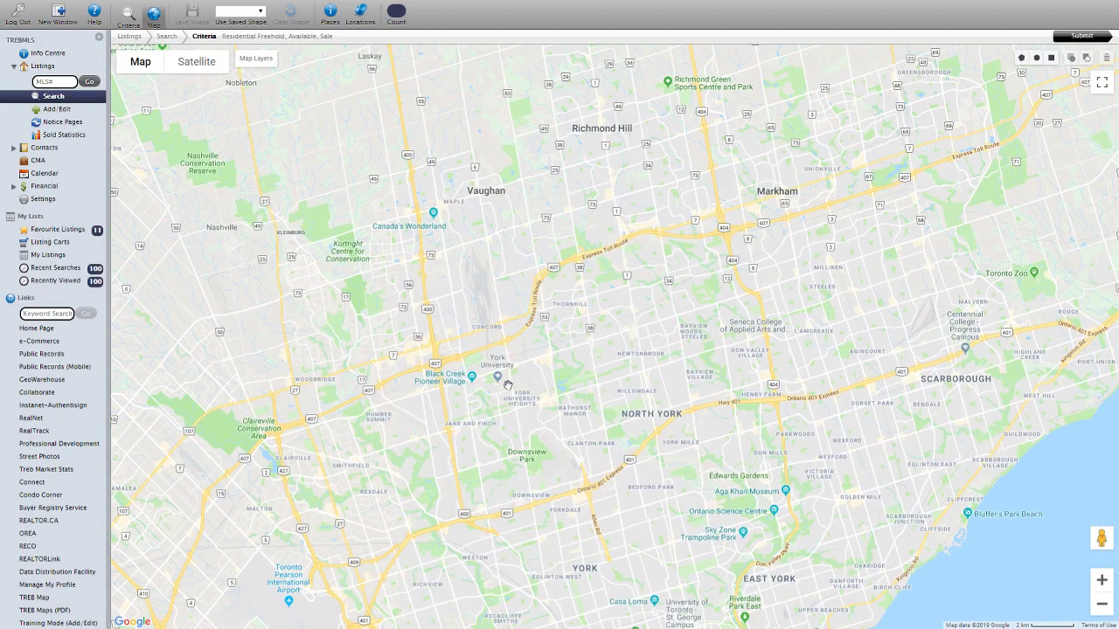
{"action": "left_click_drag", "start_coordinate": [500, 369], "coordinate": [395, 391]}
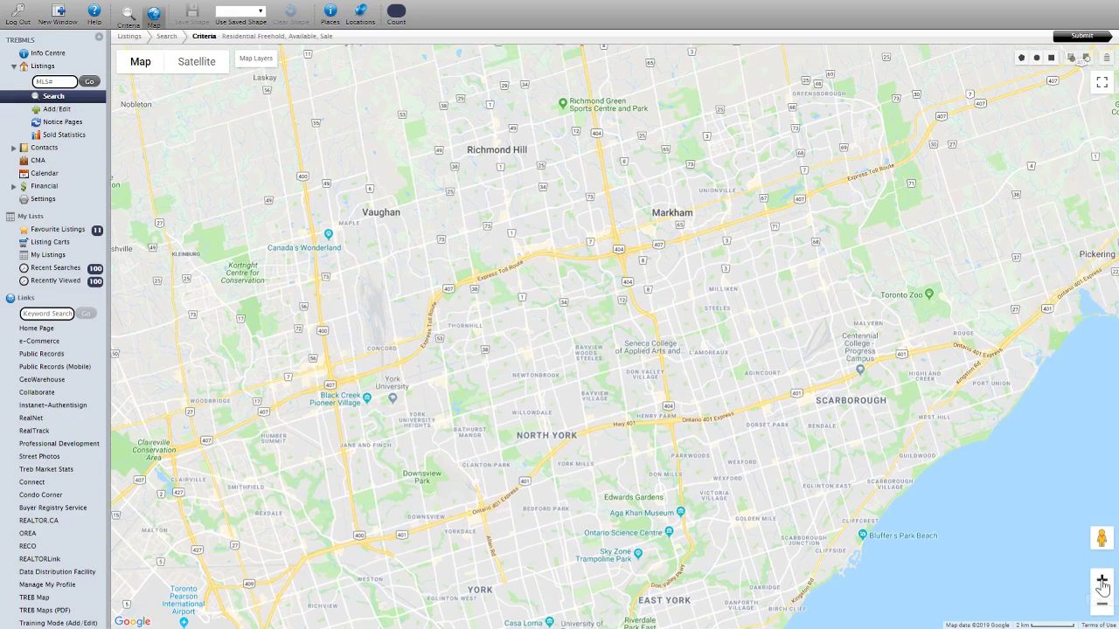
{"action": "left_click", "coordinate": [1101, 579]}
{"action": "left_click_drag", "start_coordinate": [417, 333], "coordinate": [559, 312]}
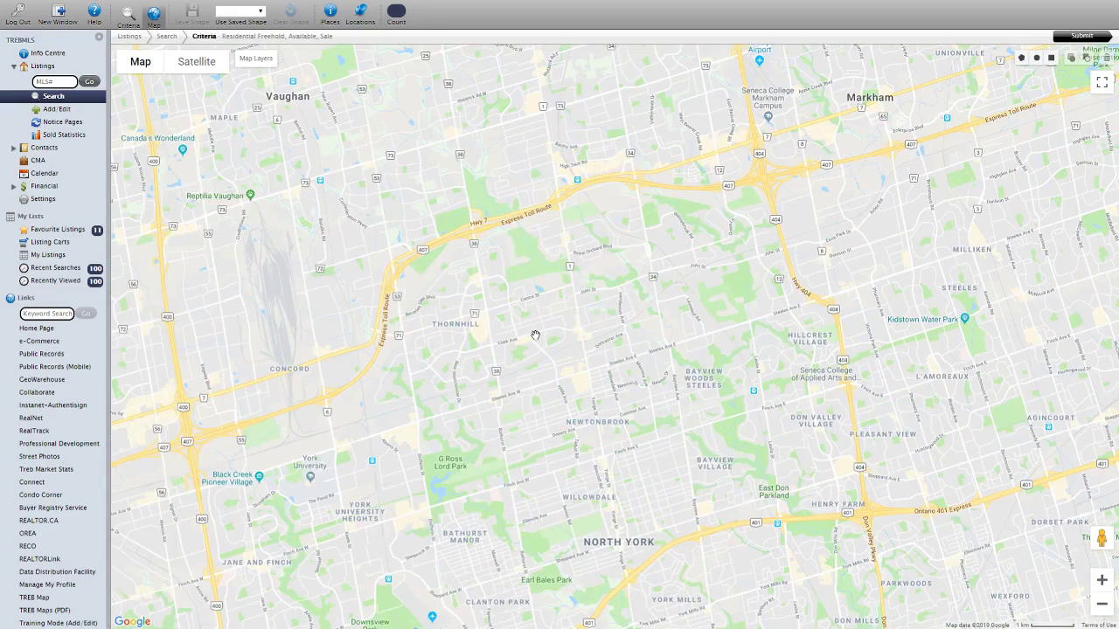
{"action": "scroll", "coordinate": [534, 335], "scroll_direction": "up", "scroll_amount": 2}
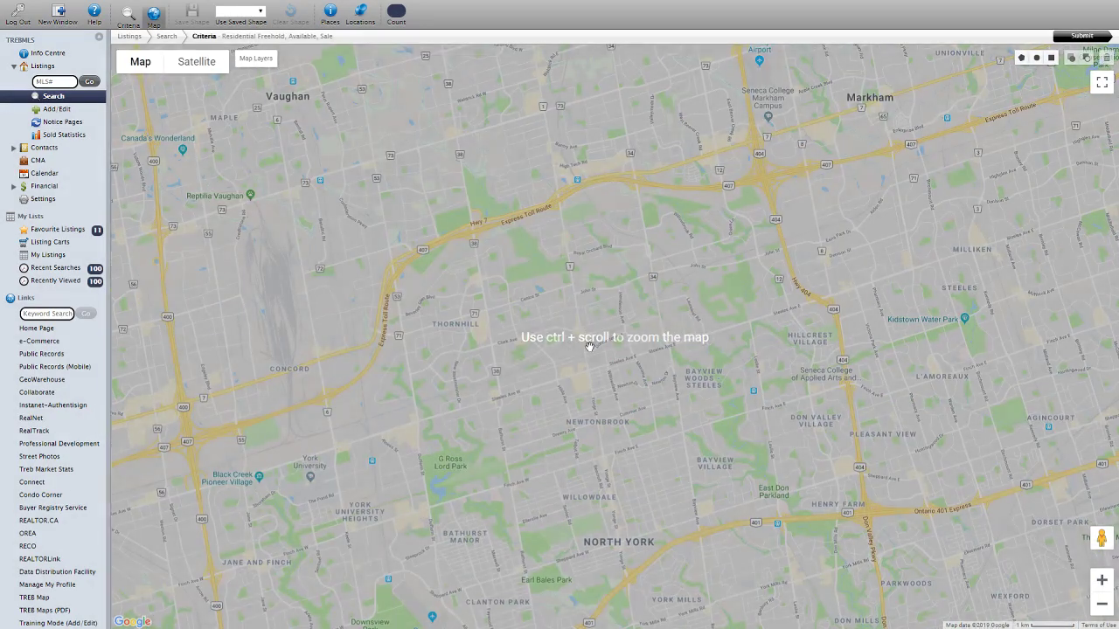
{"action": "scroll", "coordinate": [569, 347], "scroll_direction": "up", "scroll_amount": 2}
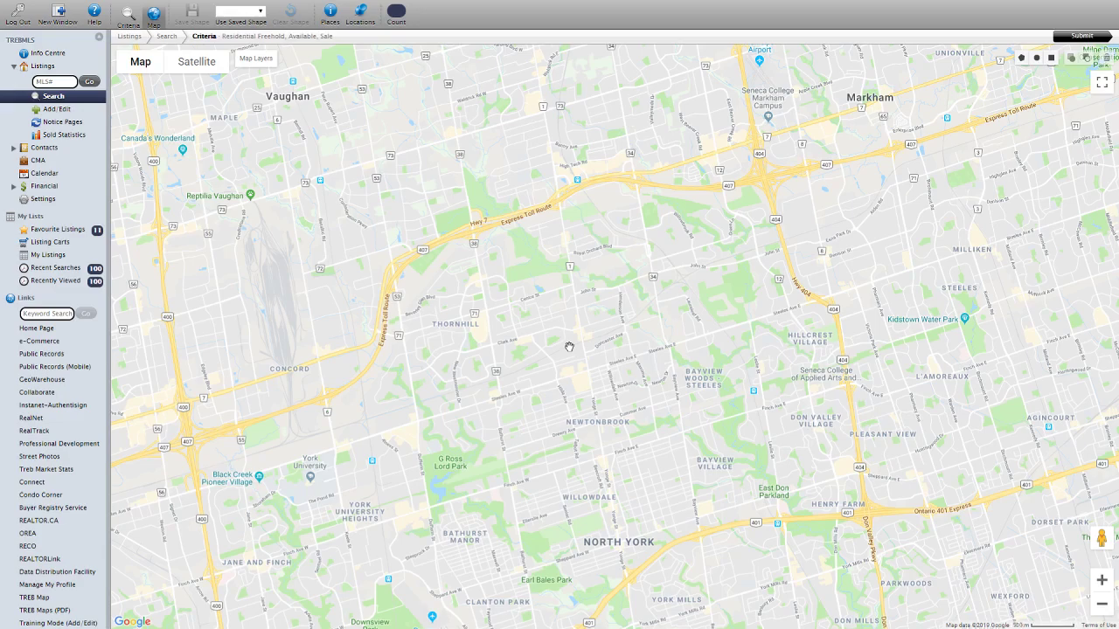
{"action": "scroll", "coordinate": [569, 347], "scroll_direction": "up", "scroll_amount": 1}
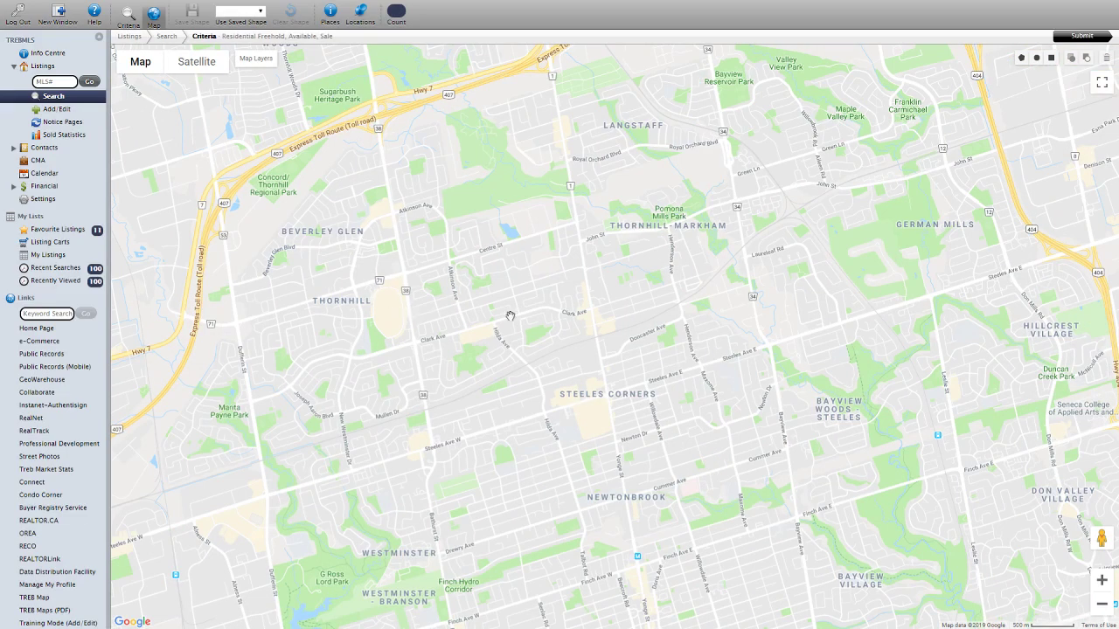
{"action": "scroll", "coordinate": [367, 306], "scroll_direction": "down", "scroll_amount": 2}
Zoom to the 200 m scale and pan east to frame Thornhill down to Steeles Corners
{"action": "scroll", "coordinate": [336, 299], "scroll_direction": "up", "scroll_amount": 3}
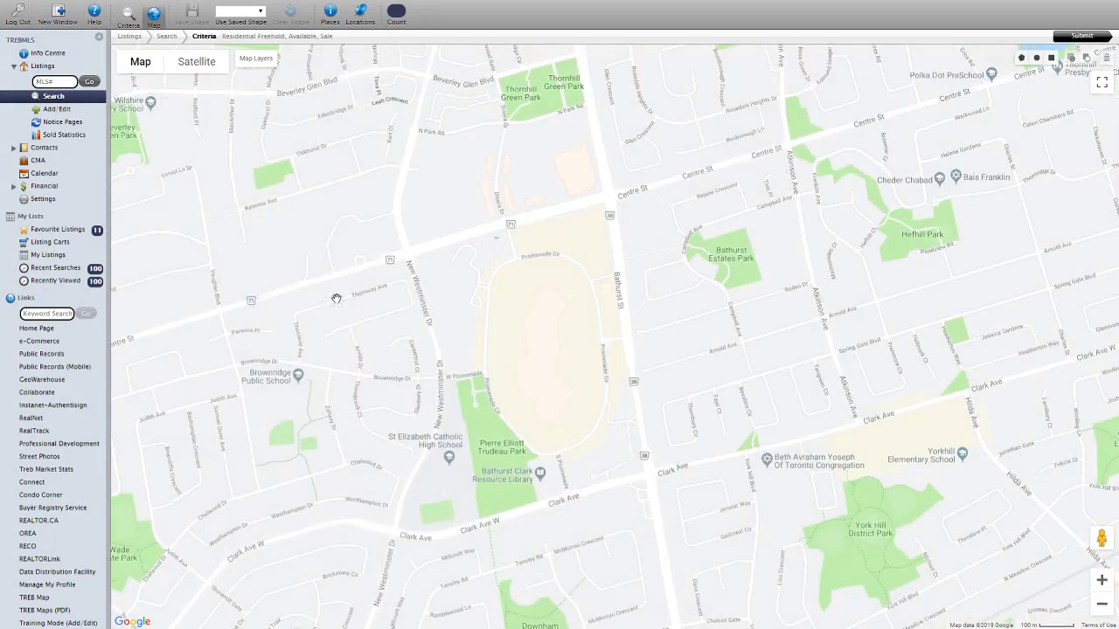
{"action": "scroll", "coordinate": [336, 299], "scroll_direction": "down", "scroll_amount": 2}
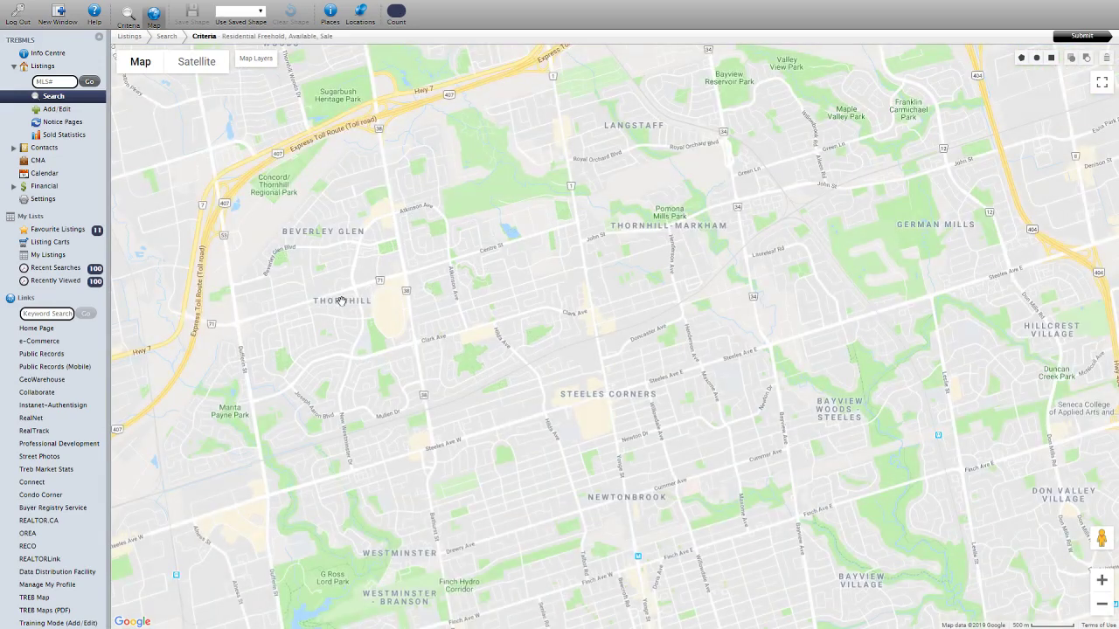
{"action": "scroll", "coordinate": [341, 300], "scroll_direction": "up", "scroll_amount": 1}
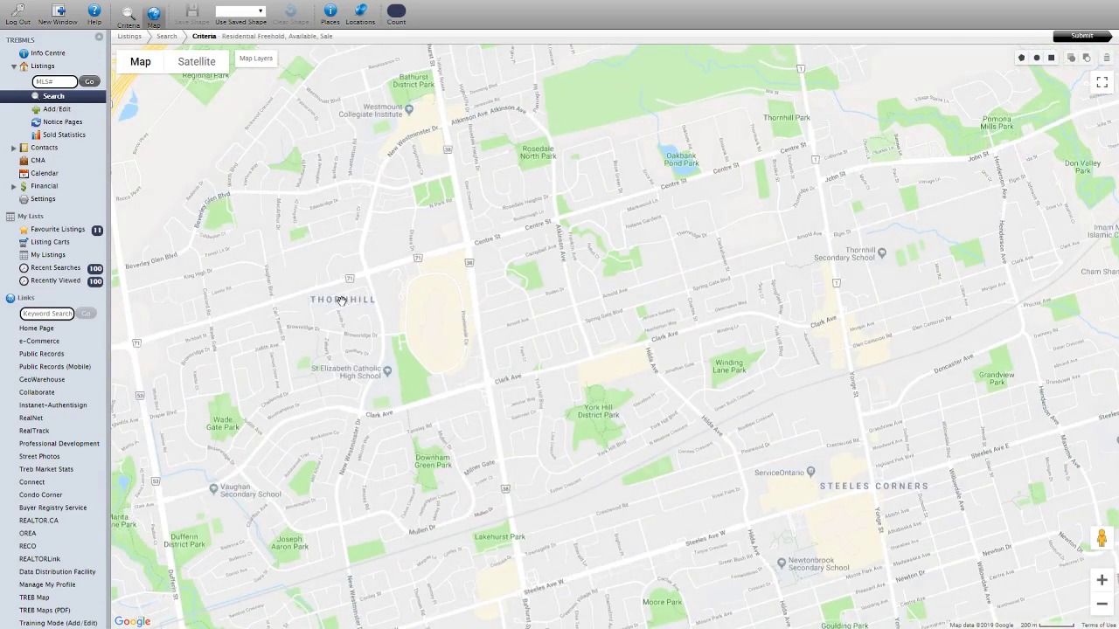
{"action": "left_click_drag", "start_coordinate": [457, 278], "coordinate": [349, 325]}
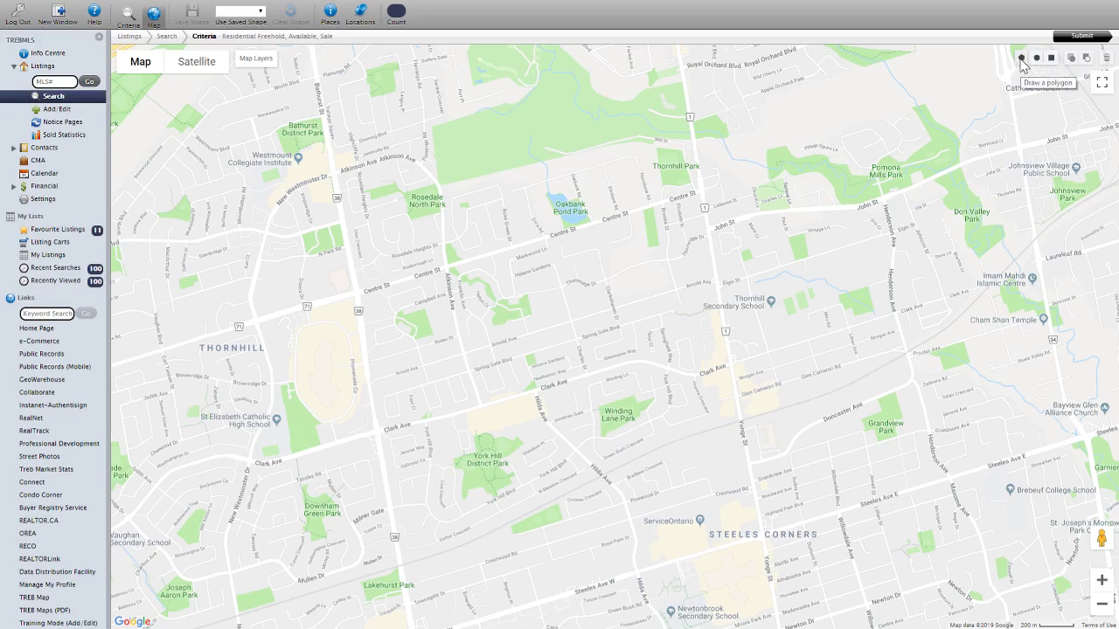
Start a polygon search area with its first corner near Centre St and Bathurst St
{"action": "left_click", "coordinate": [1021, 58]}
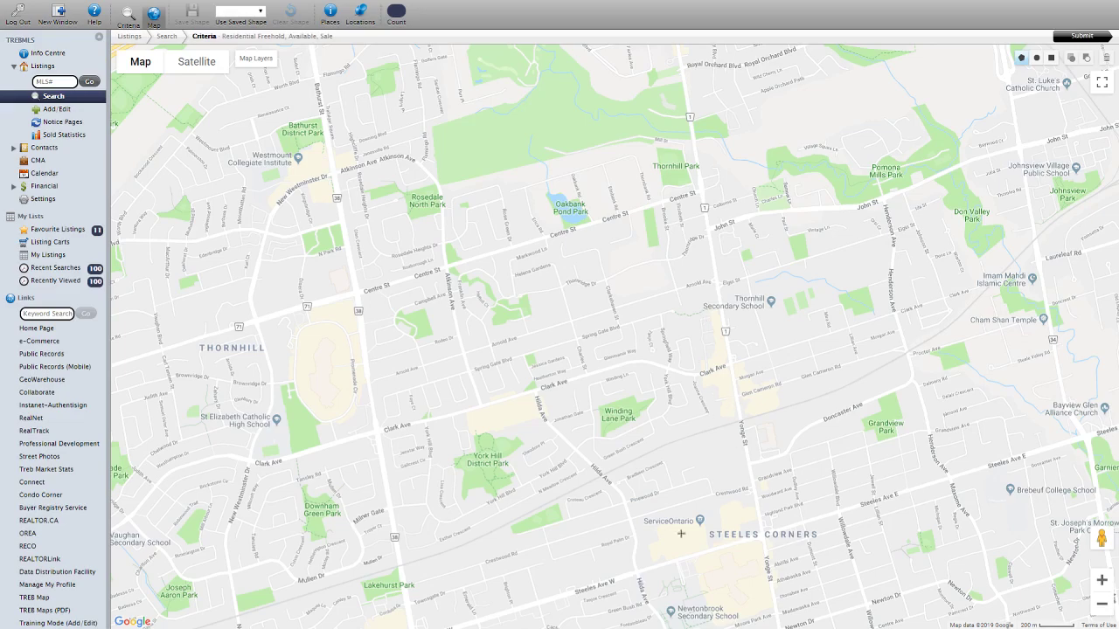
{"action": "left_click_drag", "start_coordinate": [412, 443], "coordinate": [430, 385]}
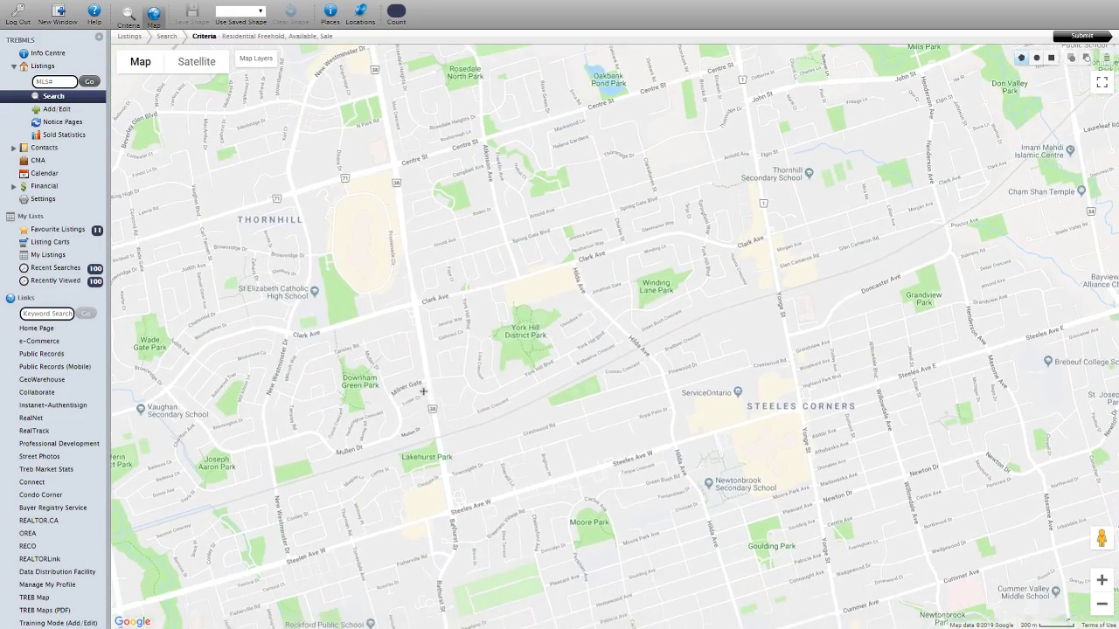
{"action": "left_click_drag", "start_coordinate": [547, 319], "coordinate": [497, 324]}
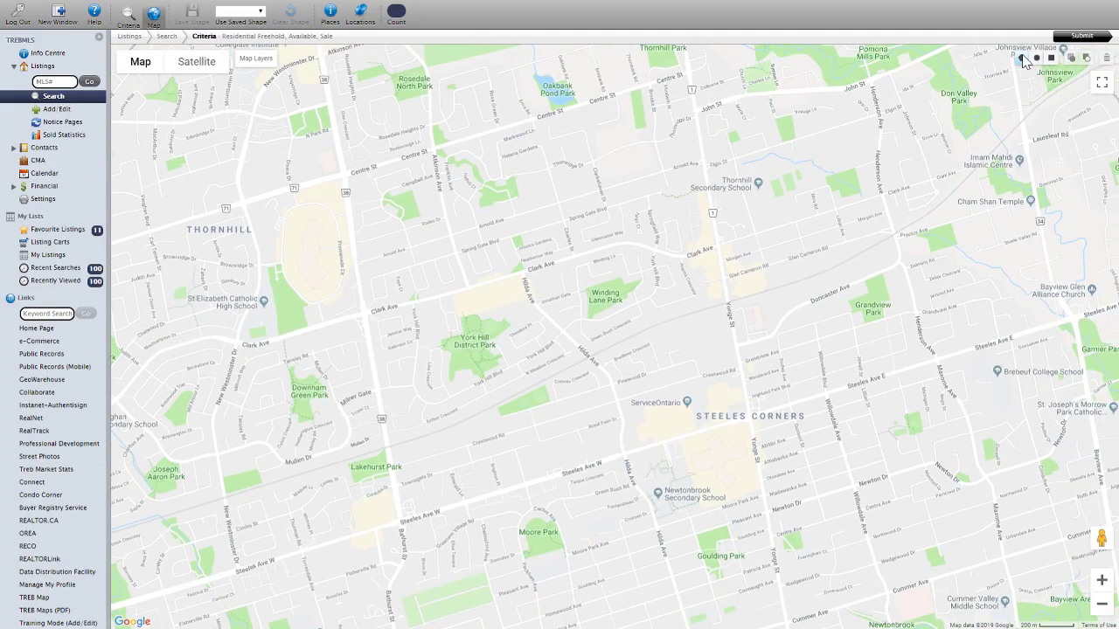
{"action": "left_click", "coordinate": [342, 174]}
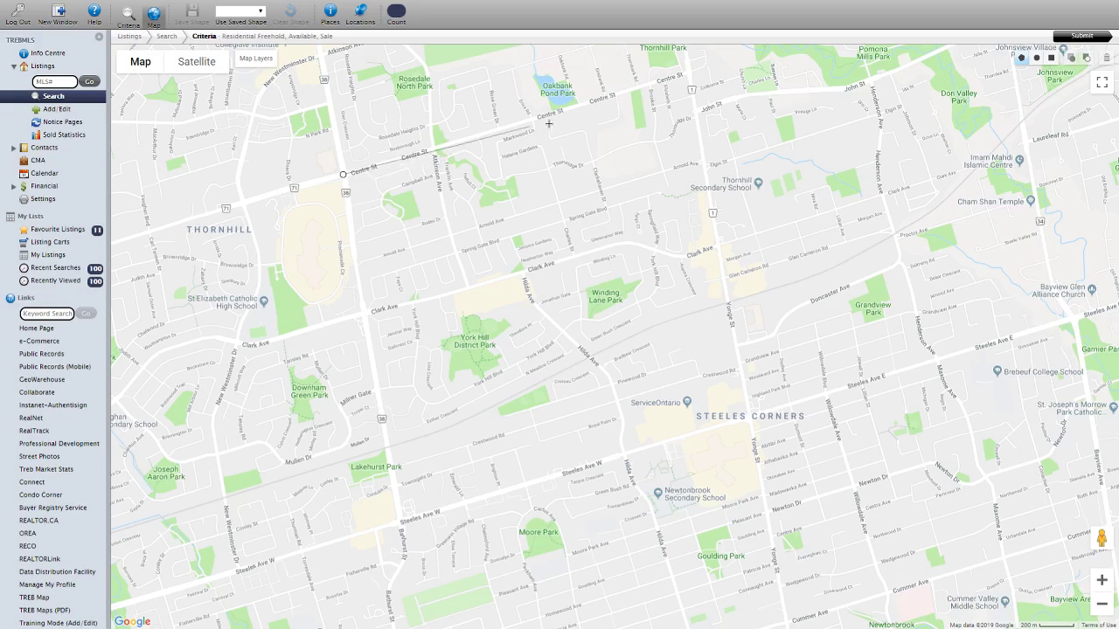
Add corners on Yonge St, Steeles Ave W and Downham Green Park, close the polygon, and submit
{"action": "left_click", "coordinate": [693, 69]}
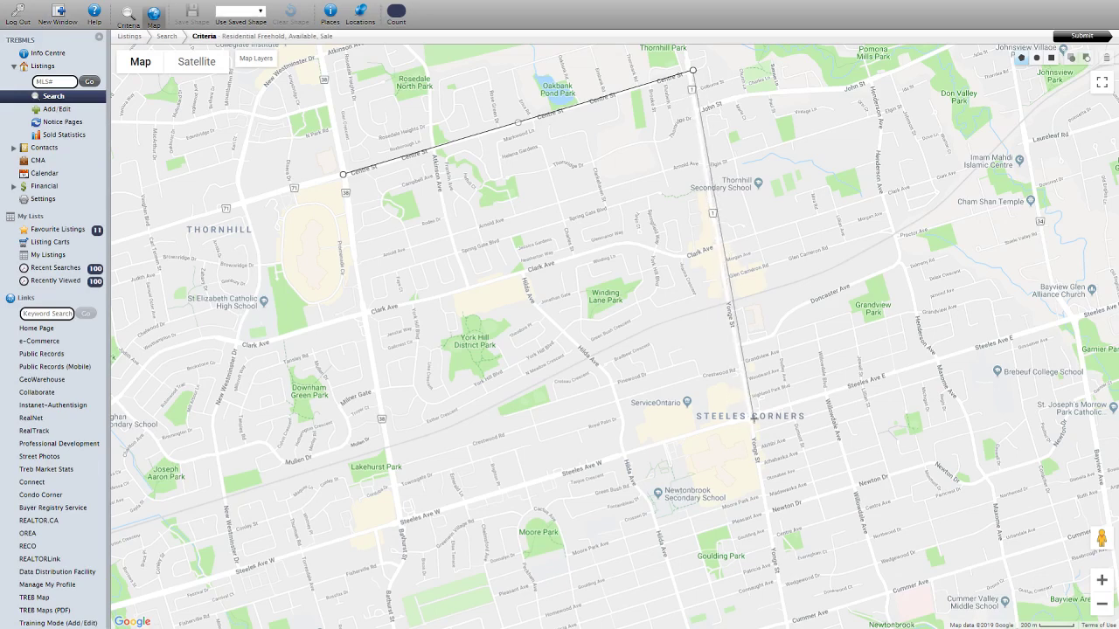
{"action": "left_click", "coordinate": [754, 418]}
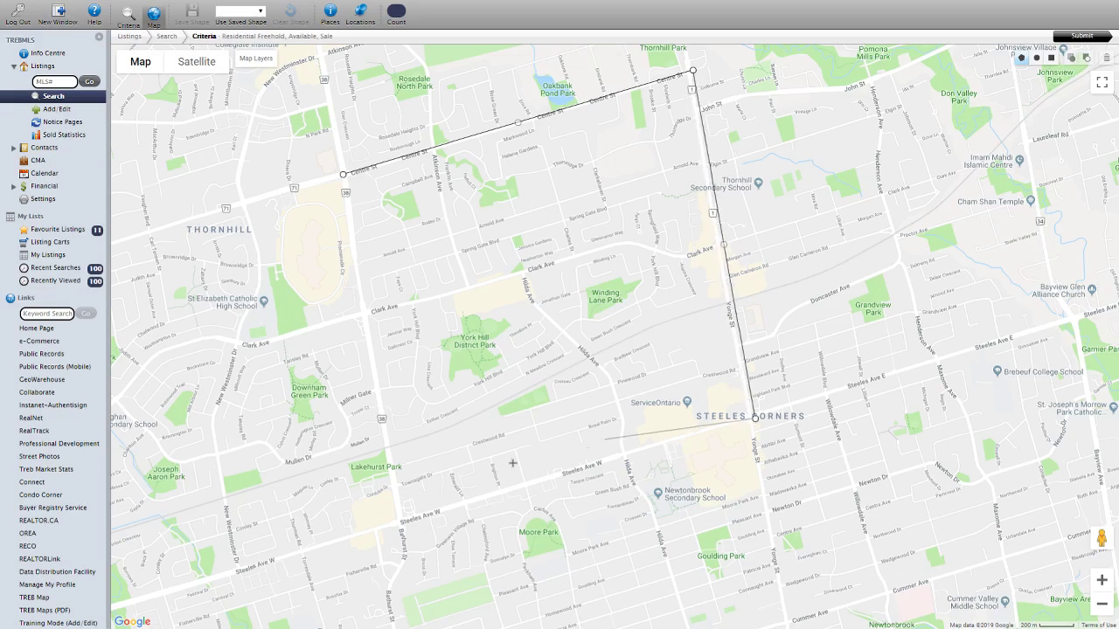
{"action": "left_click", "coordinate": [399, 524]}
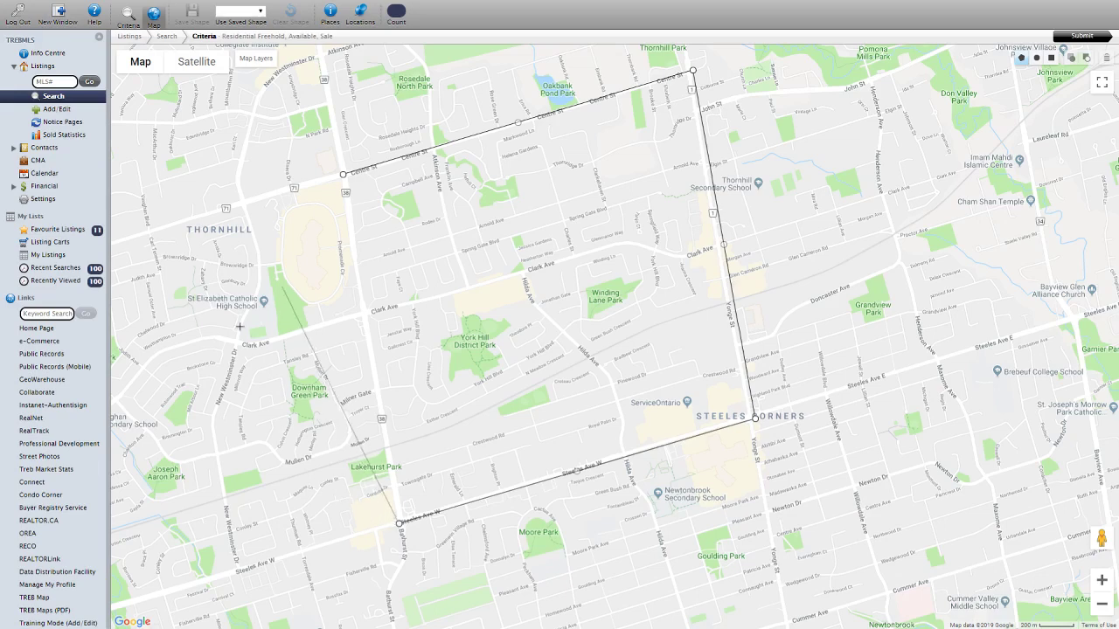
{"action": "left_click", "coordinate": [308, 382]}
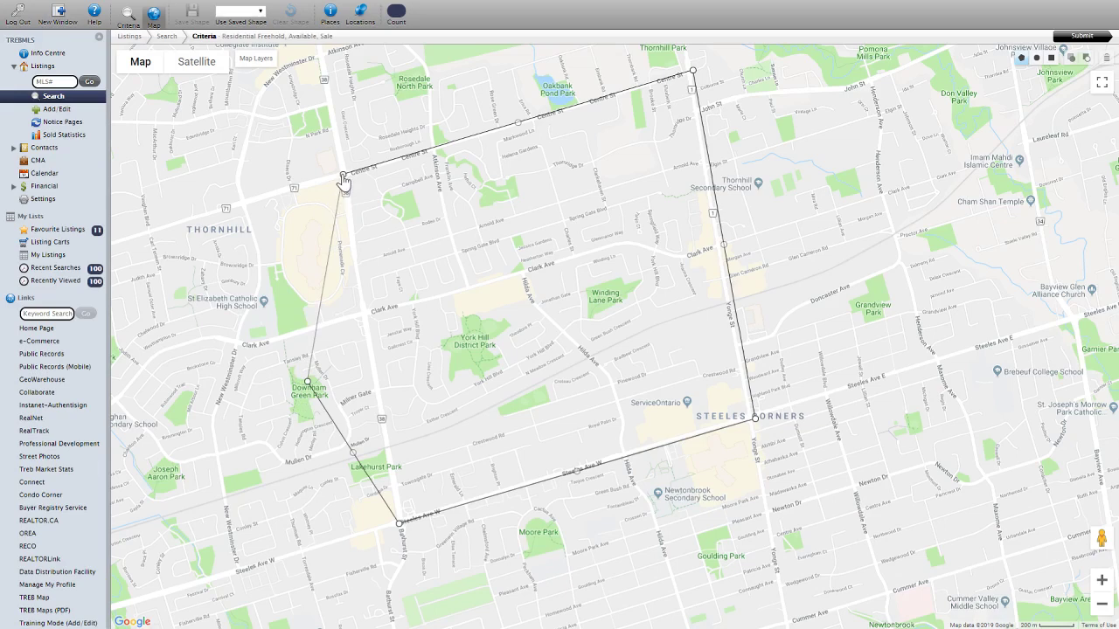
{"action": "left_click", "coordinate": [343, 178]}
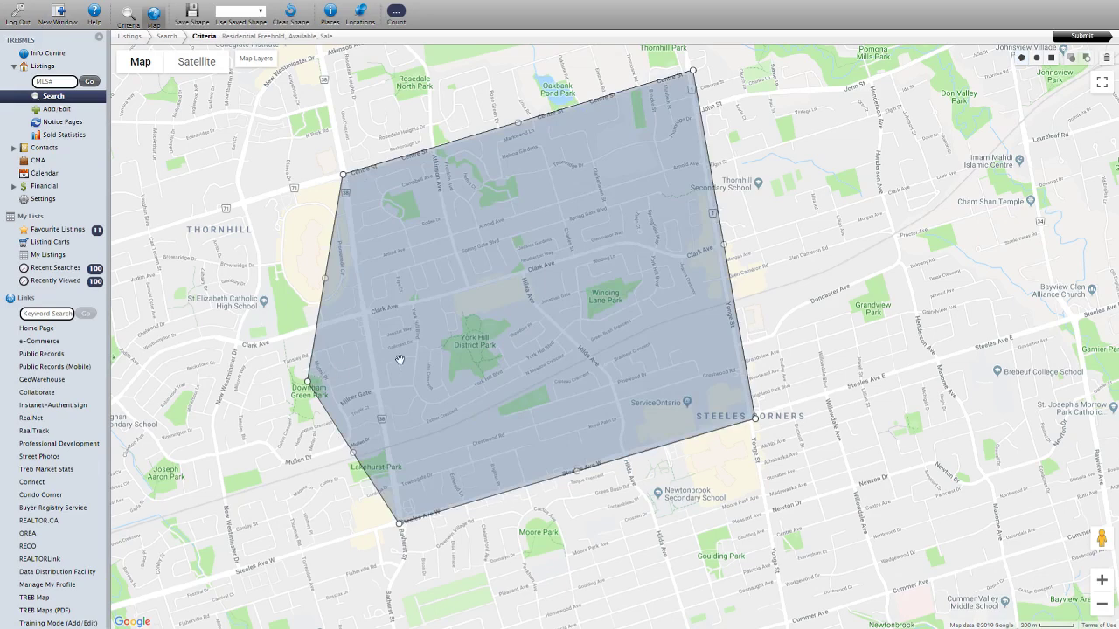
{"action": "left_click", "coordinate": [1082, 36]}
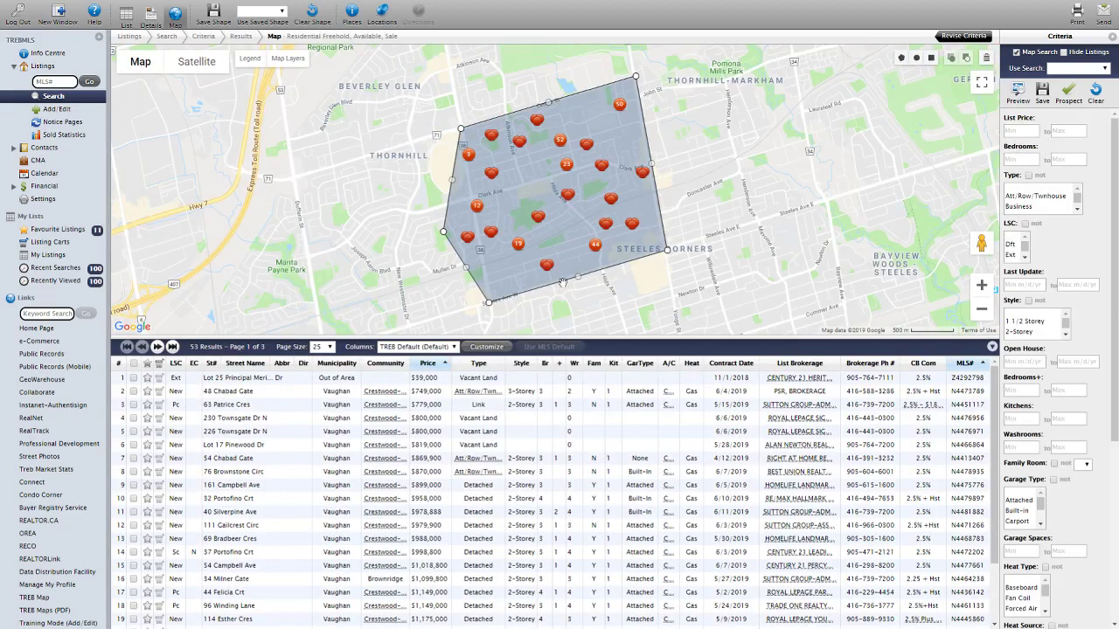
{"action": "left_click", "coordinate": [494, 227]}
{"action": "left_click", "coordinate": [526, 319]}
{"action": "scroll", "coordinate": [458, 481], "scroll_direction": "down", "scroll_amount": 2}
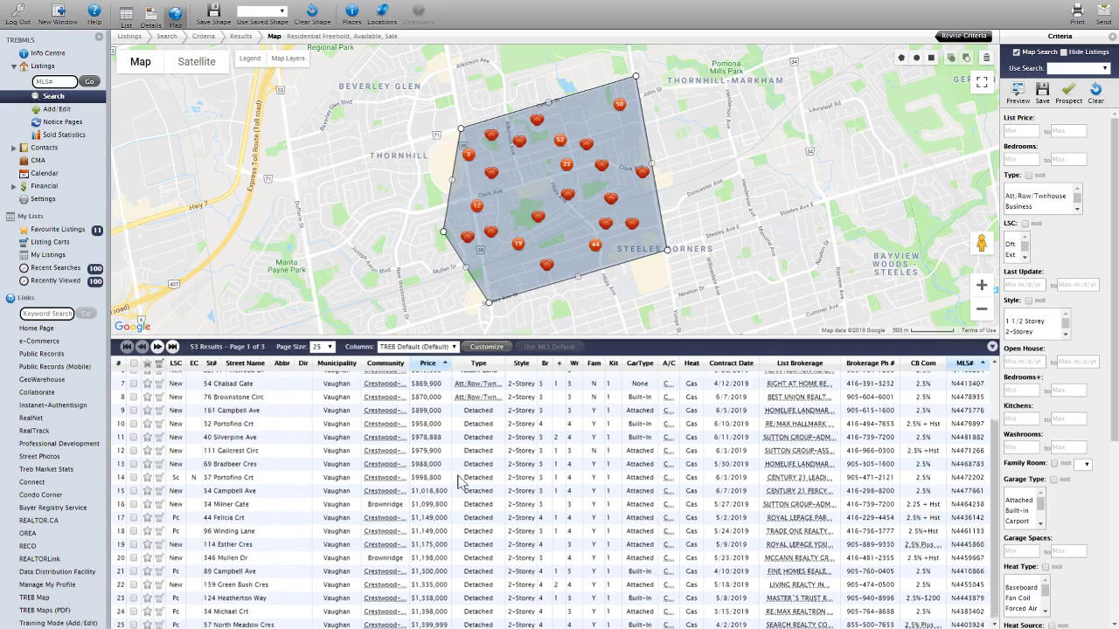
{"action": "scroll", "coordinate": [461, 481], "scroll_direction": "up", "scroll_amount": 2}
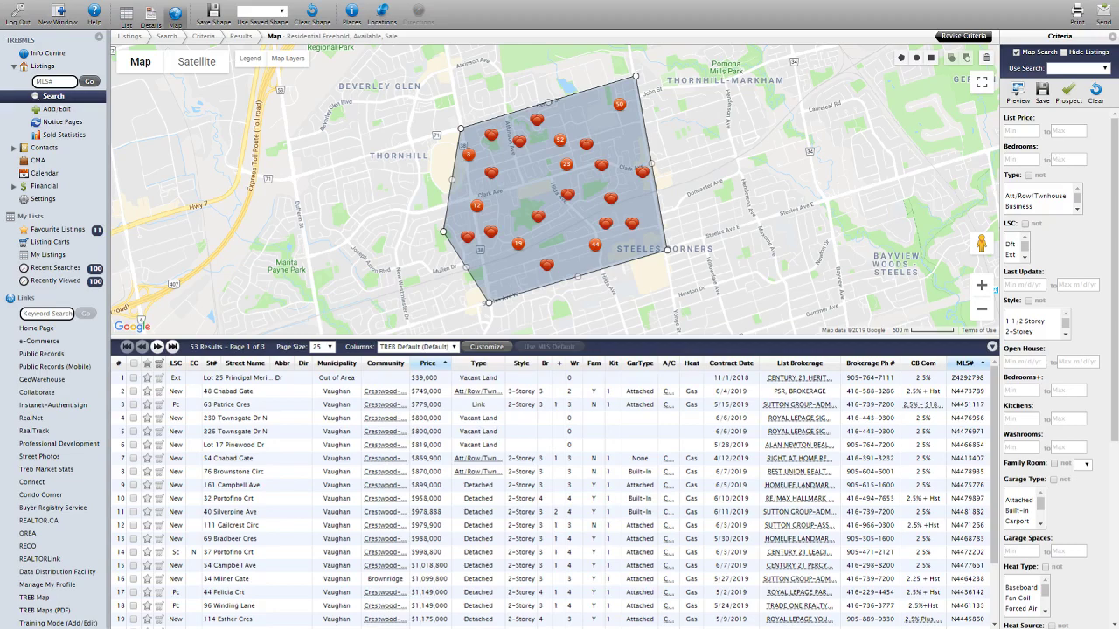
{"action": "left_click", "coordinate": [1053, 130]}
Set List Price Max to 2000000, Type to Detached and LSC to New
{"action": "type", "text": "200"}
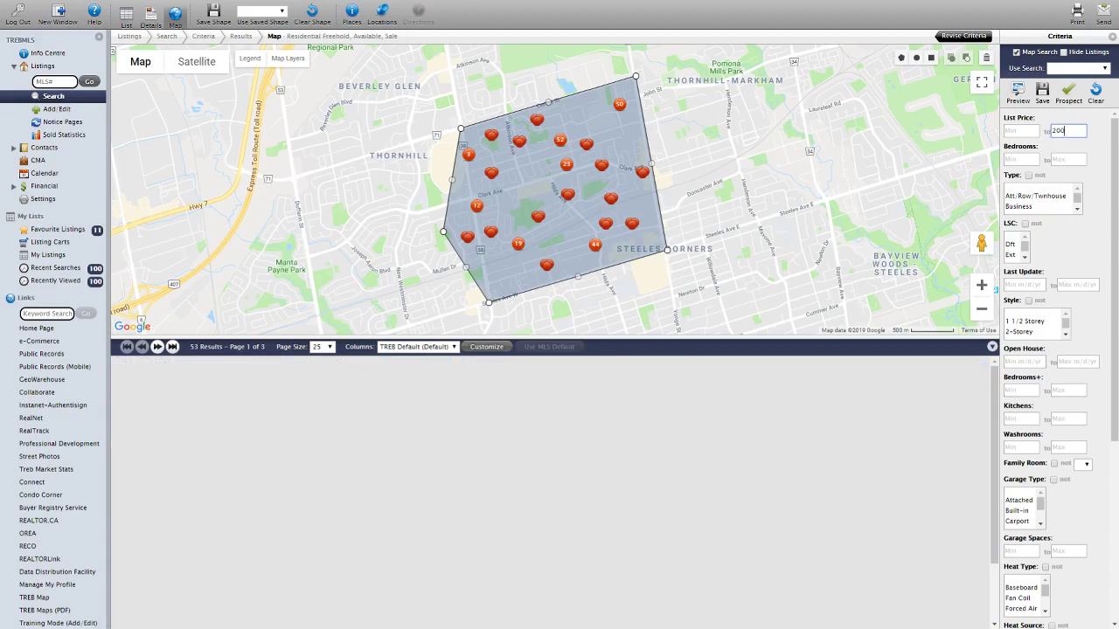
{"action": "type", "text": "00"}
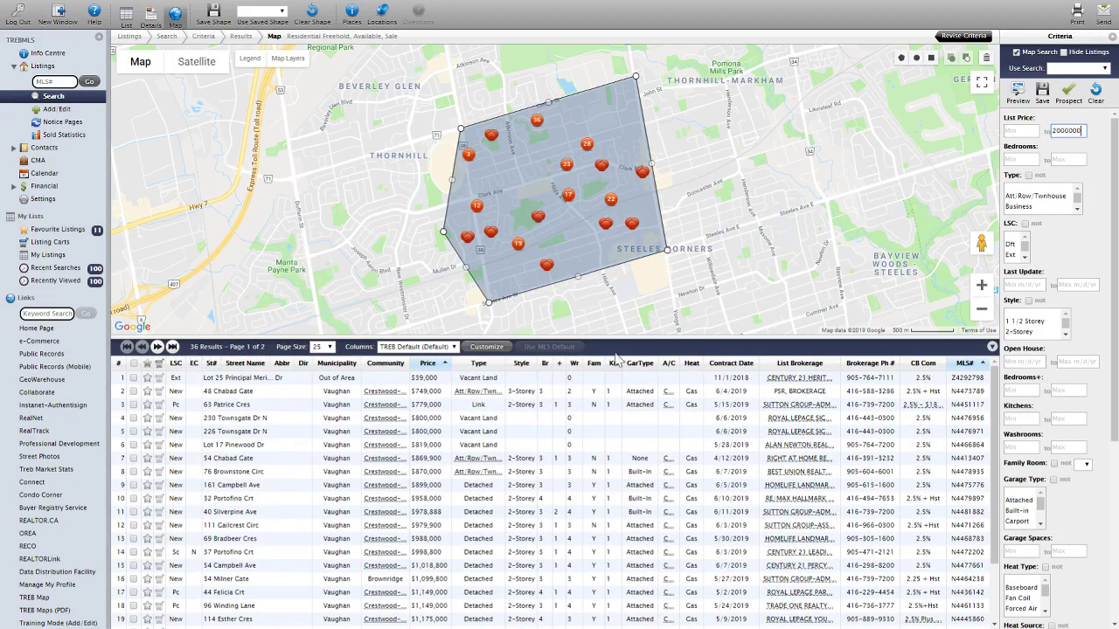
{"action": "left_click", "coordinate": [1077, 210]}
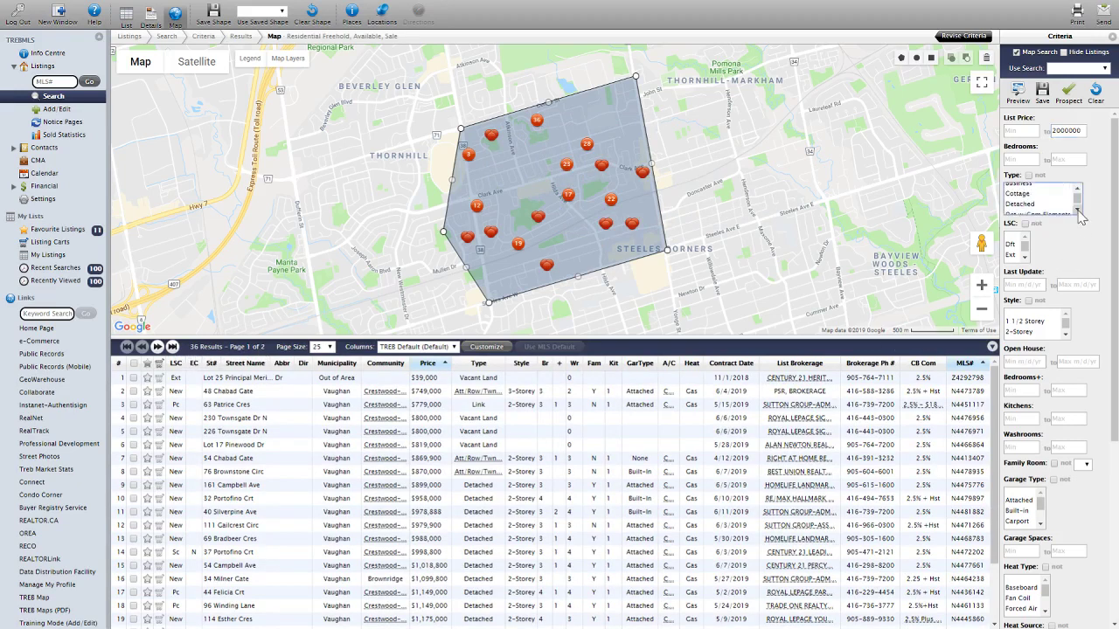
{"action": "left_click", "coordinate": [1024, 205]}
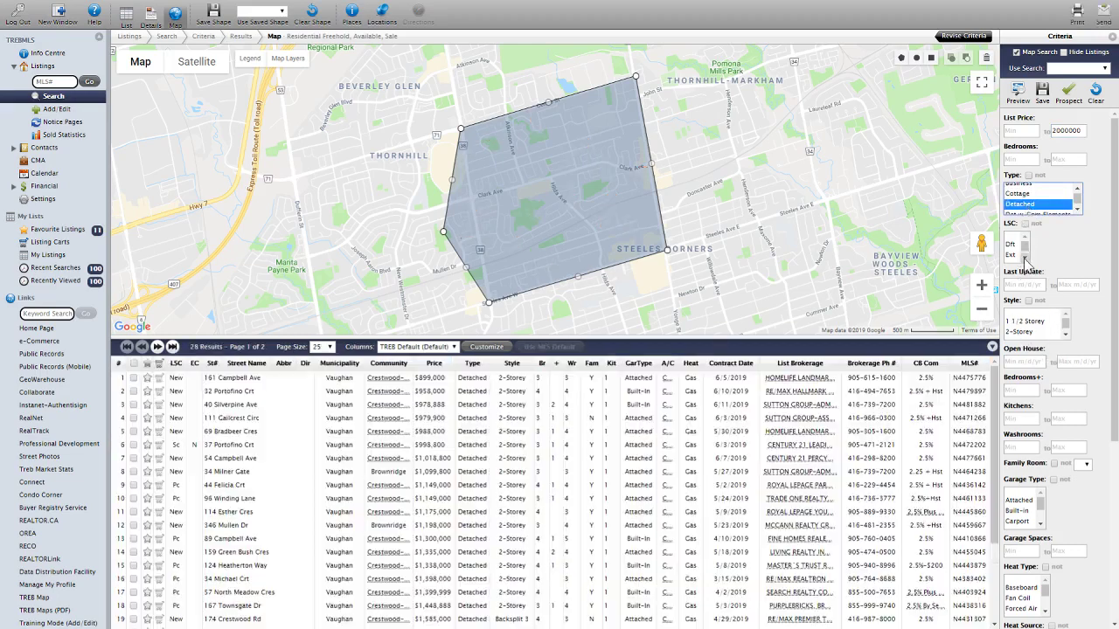
{"action": "left_click", "coordinate": [1024, 258]}
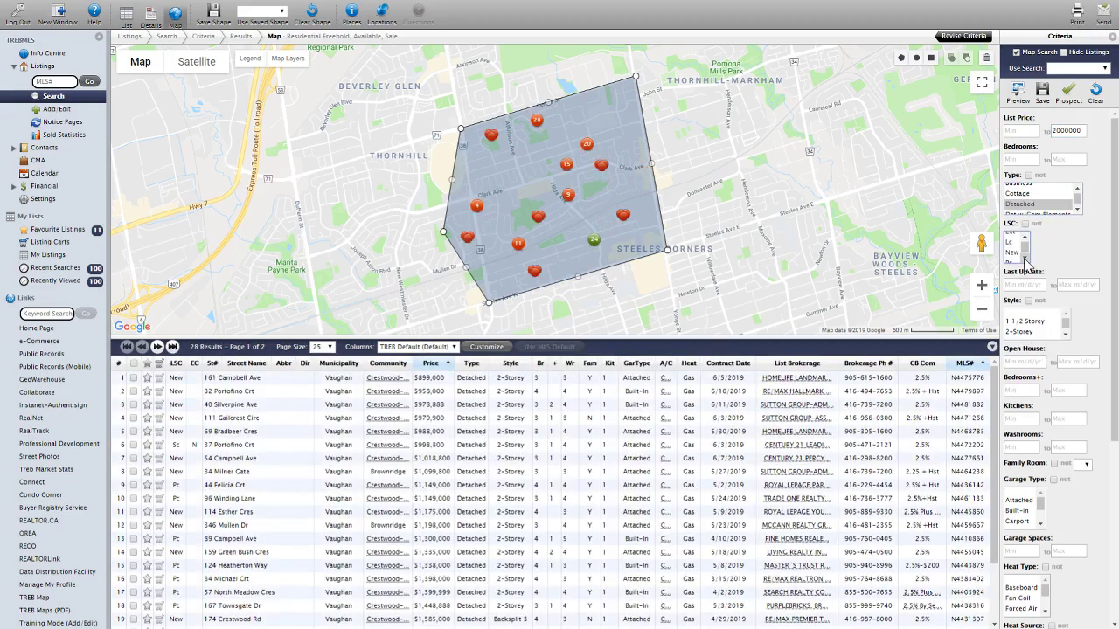
{"action": "left_click", "coordinate": [1012, 253]}
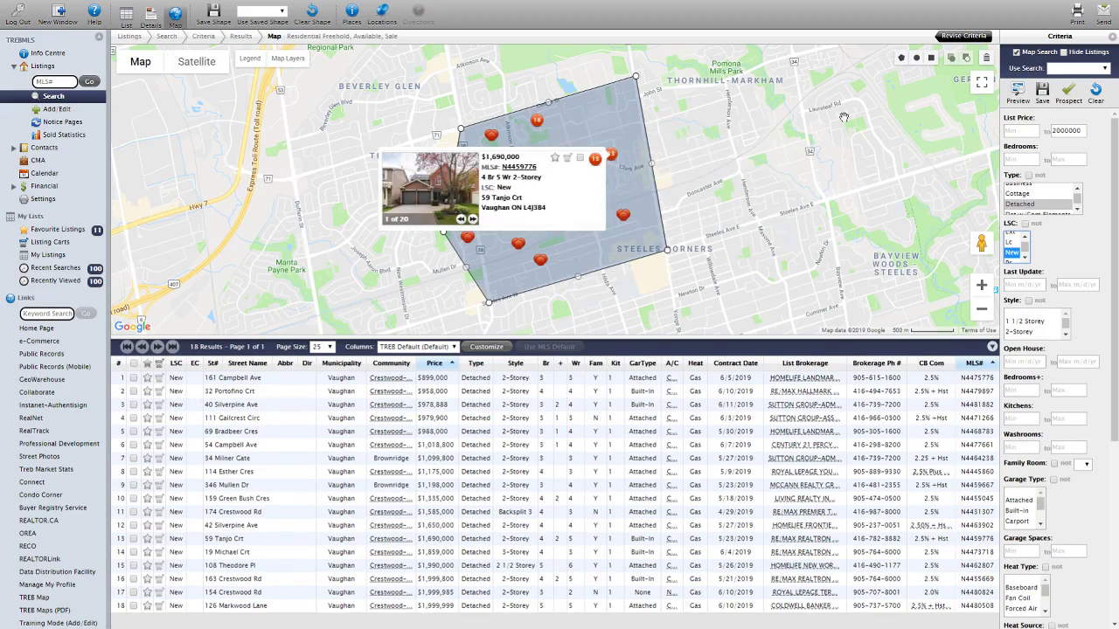
{"action": "left_click", "coordinate": [1103, 14]}
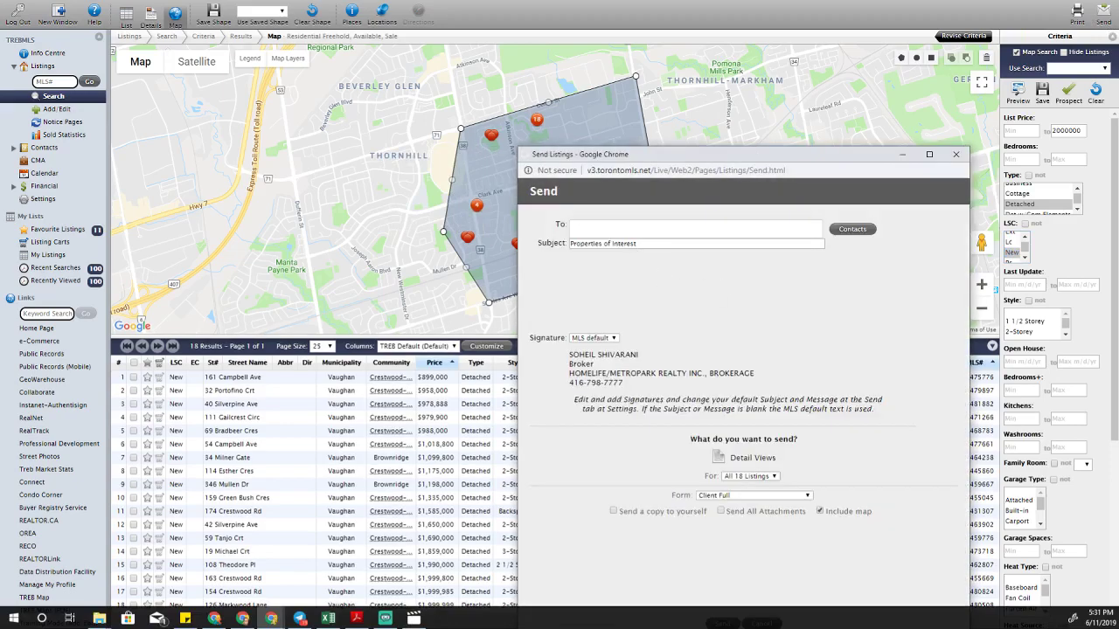
{"action": "left_click", "coordinate": [956, 157]}
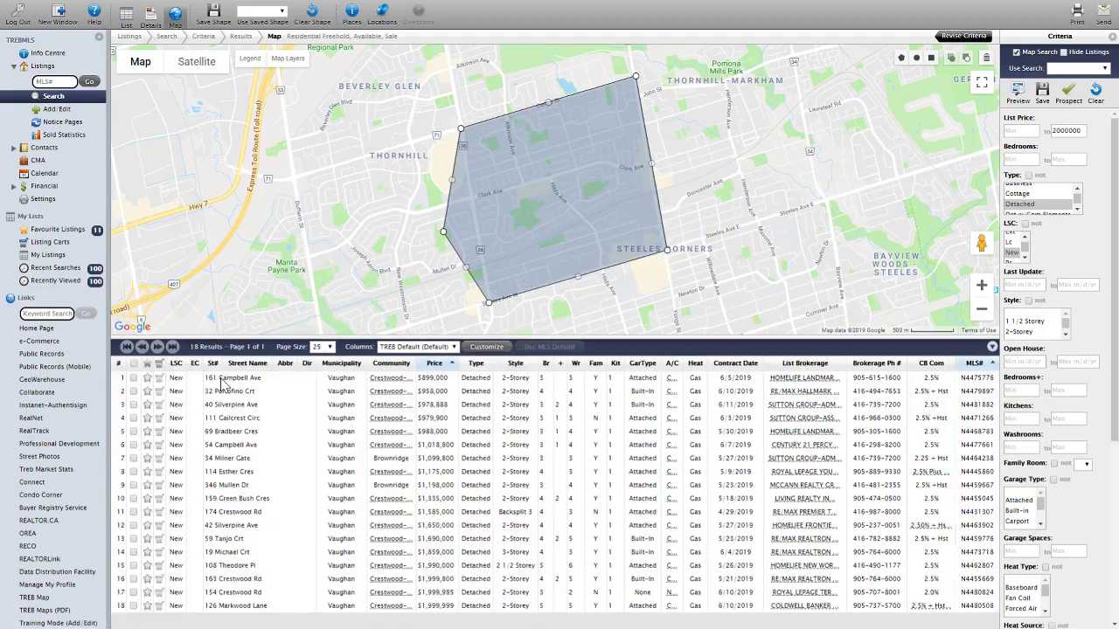
{"action": "left_click", "coordinate": [133, 378]}
{"action": "left_click", "coordinate": [133, 431]}
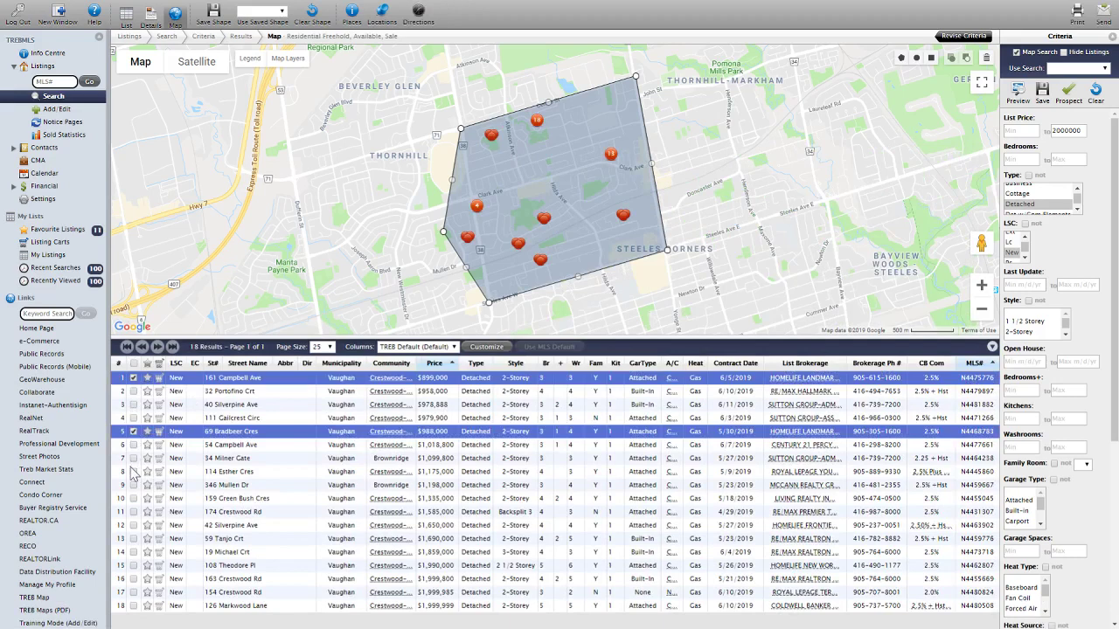
{"action": "left_click", "coordinate": [133, 485]}
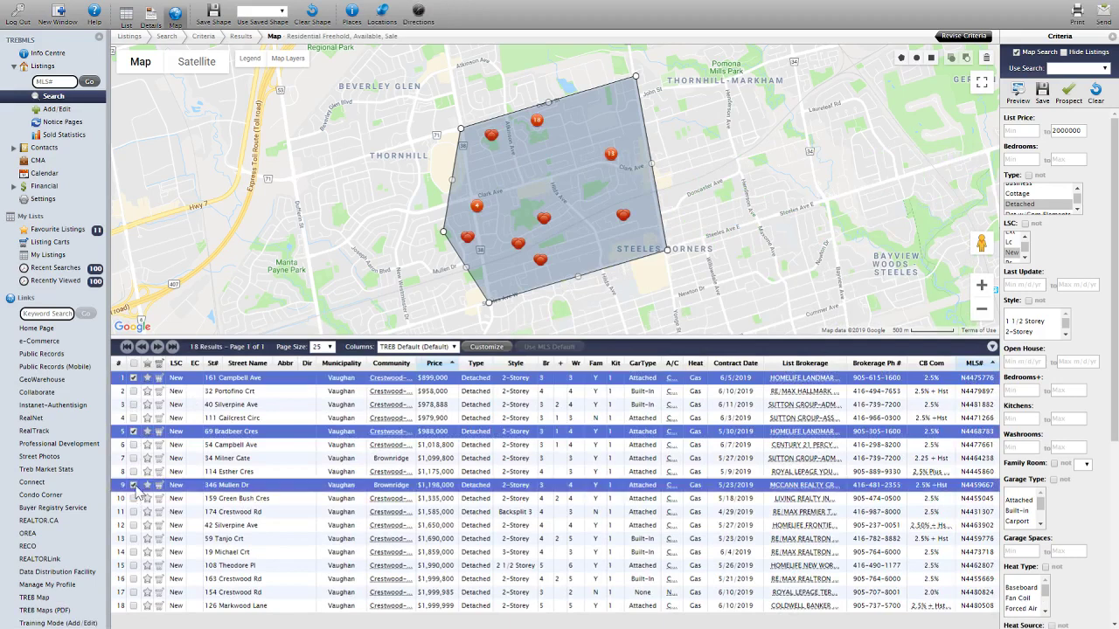
{"action": "left_click", "coordinate": [133, 538]}
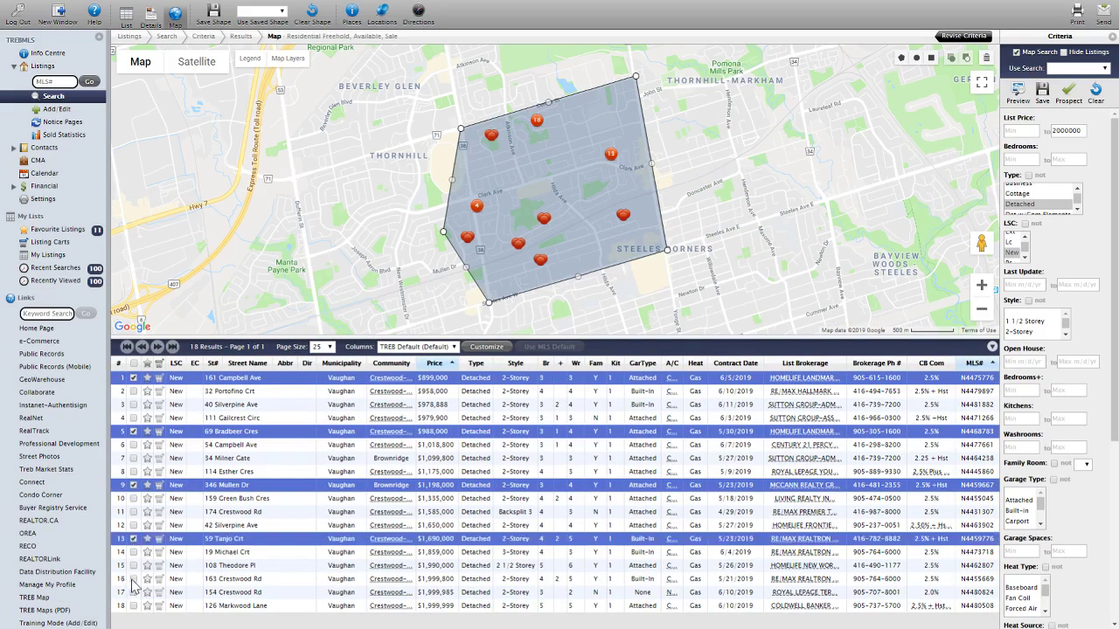
{"action": "left_click", "coordinate": [133, 580]}
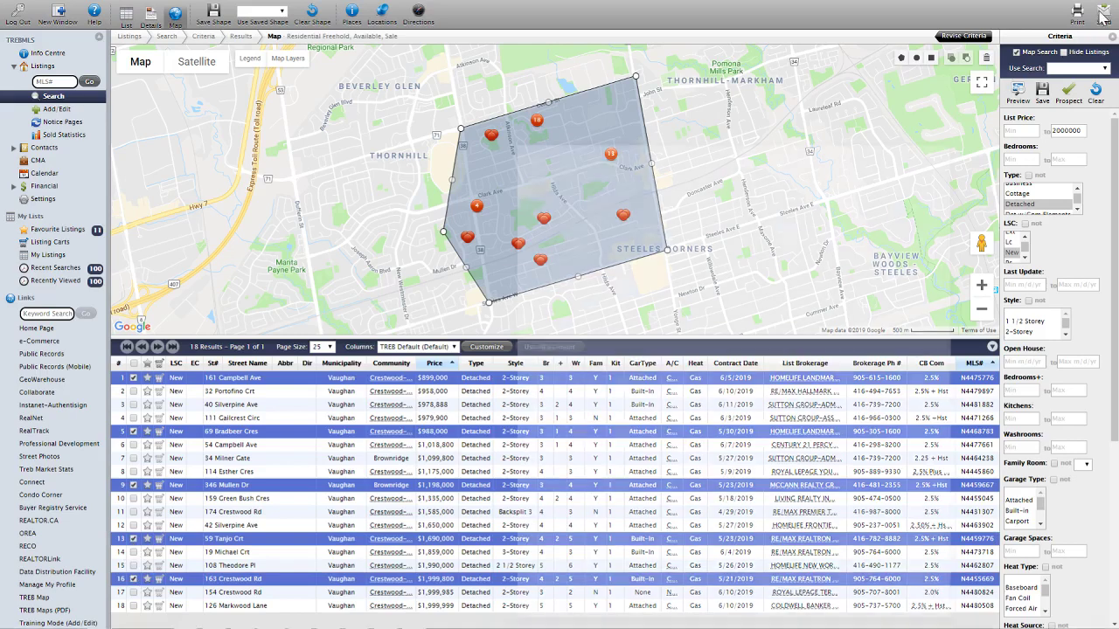
{"action": "left_click", "coordinate": [1103, 17]}
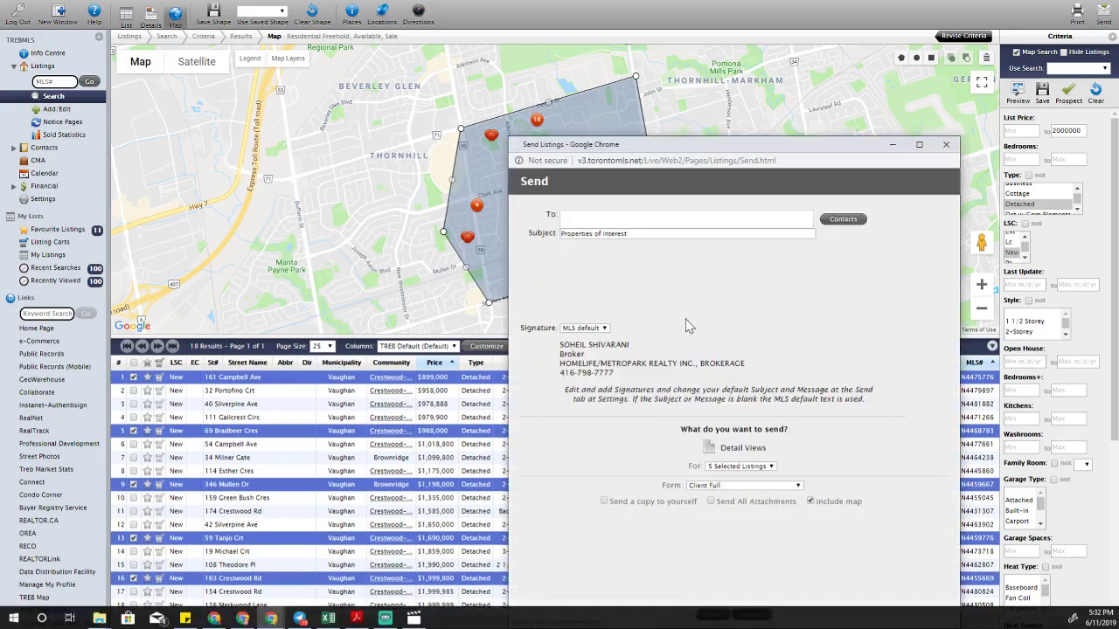
Keep the For option at 5 Selected Listings and close the Send Listings window unsent
{"action": "left_click", "coordinate": [767, 508]}
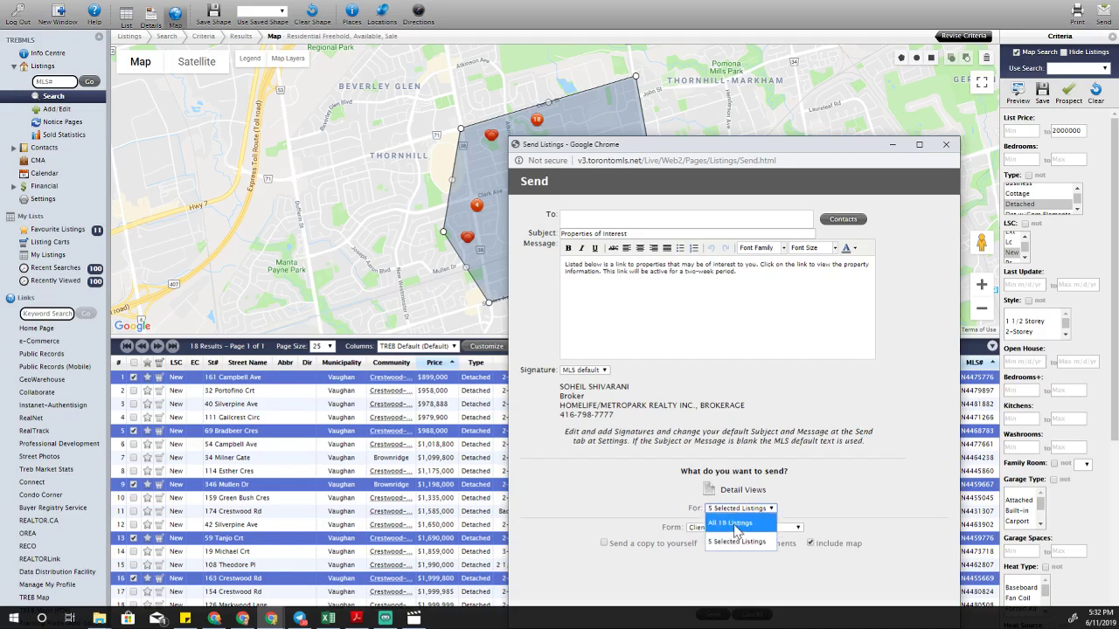
{"action": "left_click", "coordinate": [947, 150]}
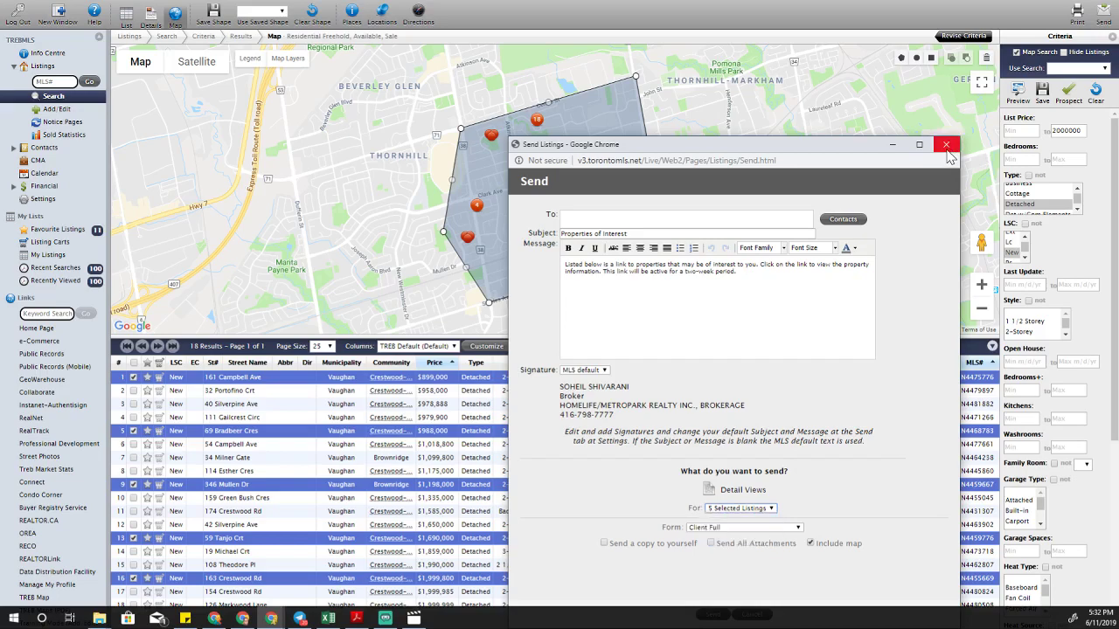
{"action": "left_click", "coordinate": [947, 146]}
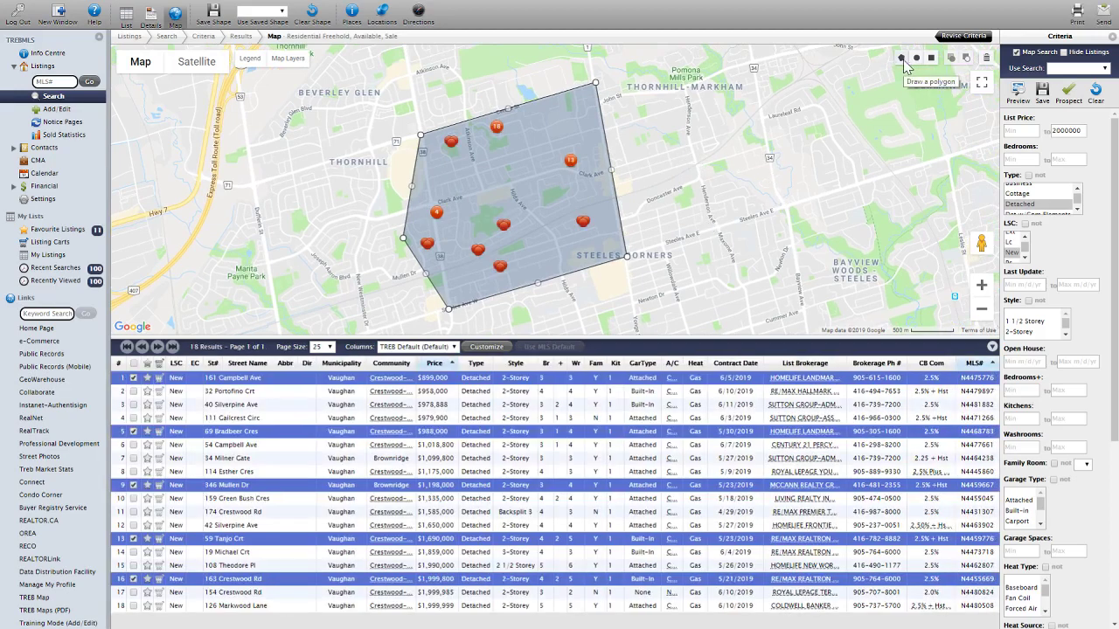
Draw a second four-corner polygon east of Yonge St near Steeles, bringing results to 20 listings
{"action": "left_click", "coordinate": [900, 58]}
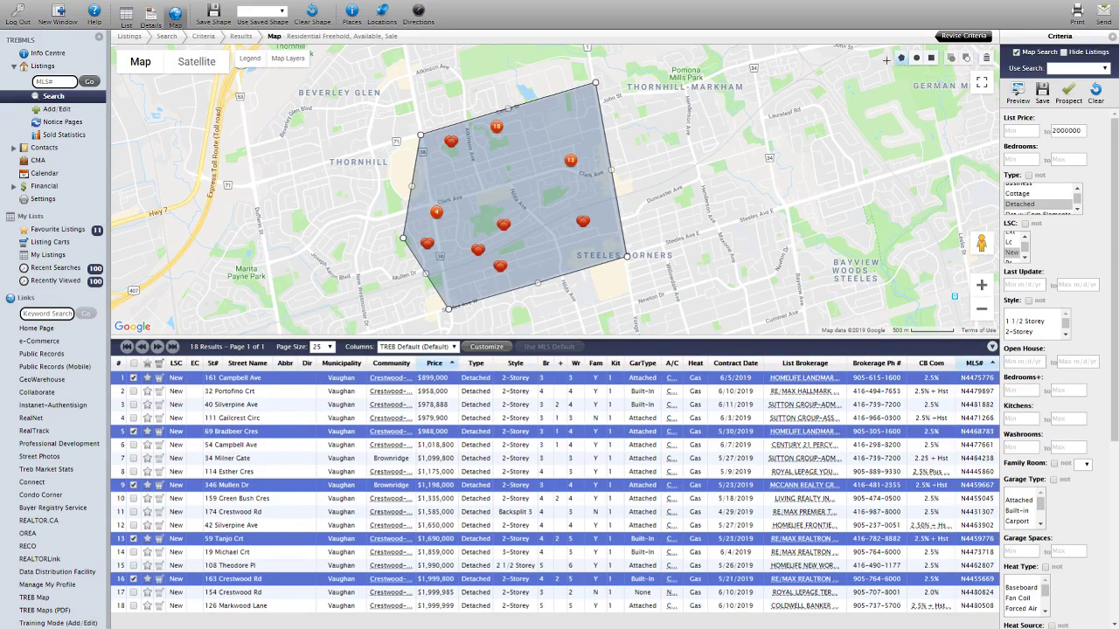
{"action": "left_click", "coordinate": [698, 165]}
{"action": "left_click", "coordinate": [771, 142]}
{"action": "left_click", "coordinate": [790, 207]}
{"action": "left_click", "coordinate": [714, 233]}
{"action": "left_click", "coordinate": [698, 166]}
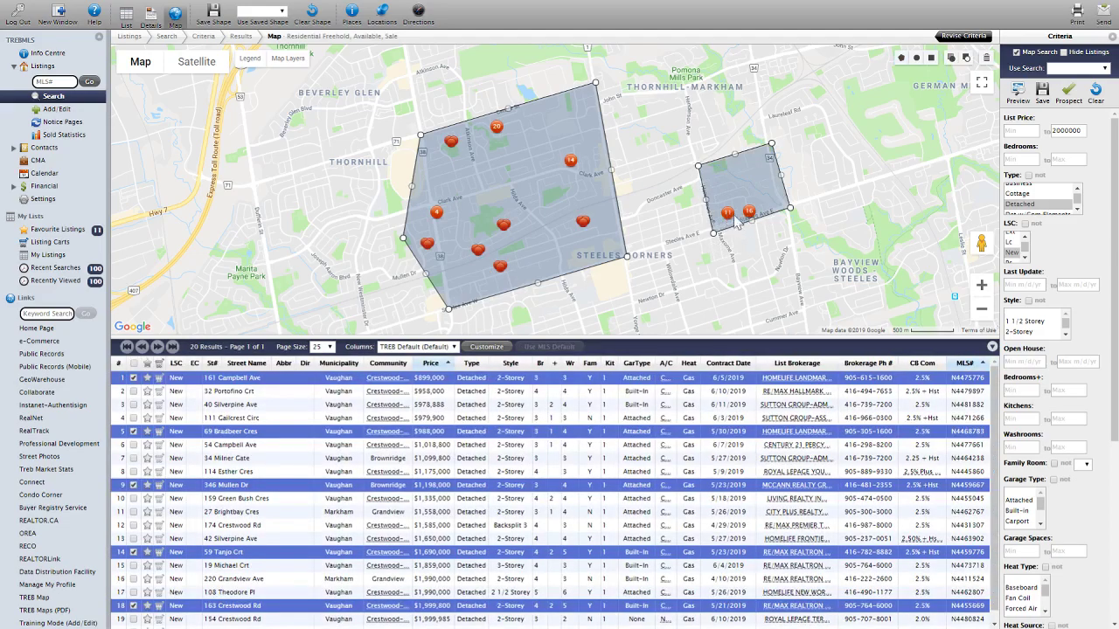
Enlarge the map above the results list and check the overlapping listings under a marker
{"action": "mouse_move", "coordinate": [744, 217]}
{"action": "left_click_drag", "start_coordinate": [587, 336], "coordinate": [586, 445]}
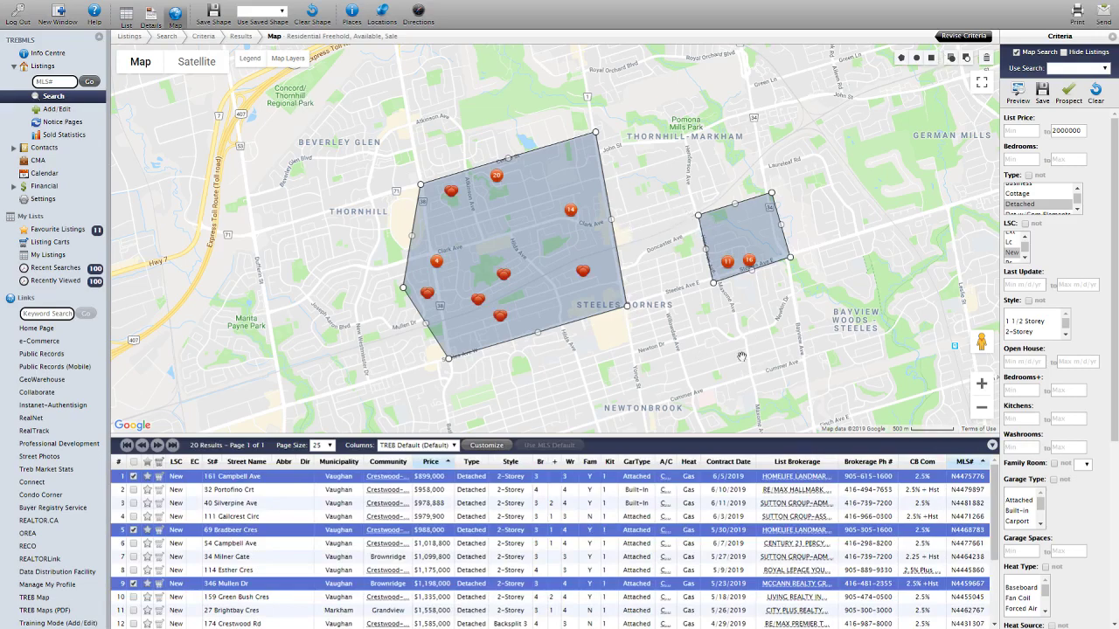
{"action": "left_click", "coordinate": [436, 260]}
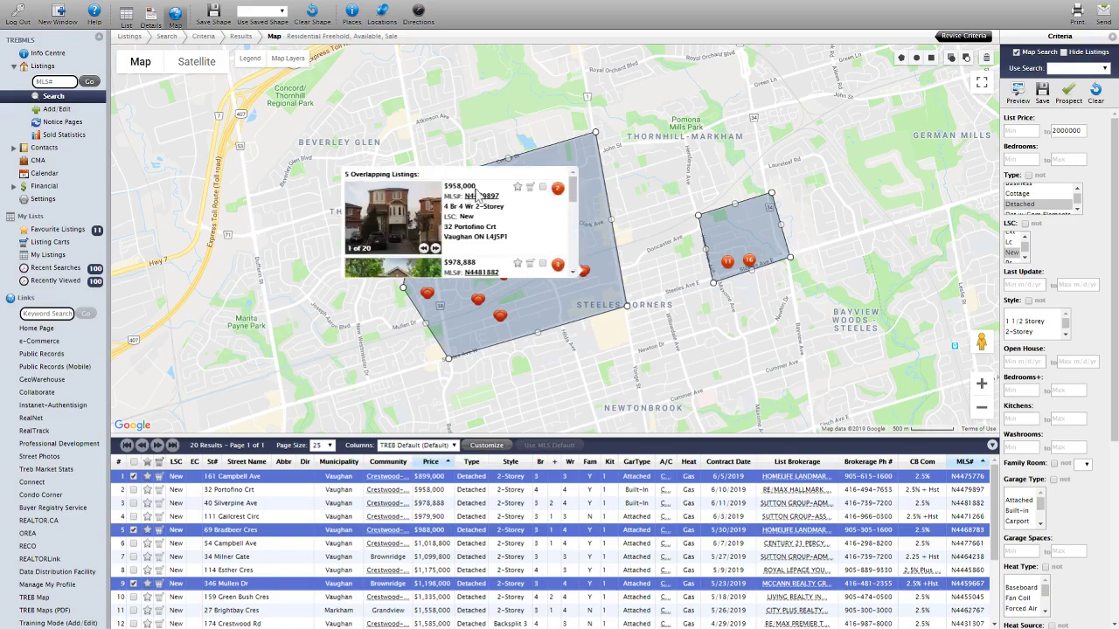
{"action": "left_click", "coordinate": [765, 317]}
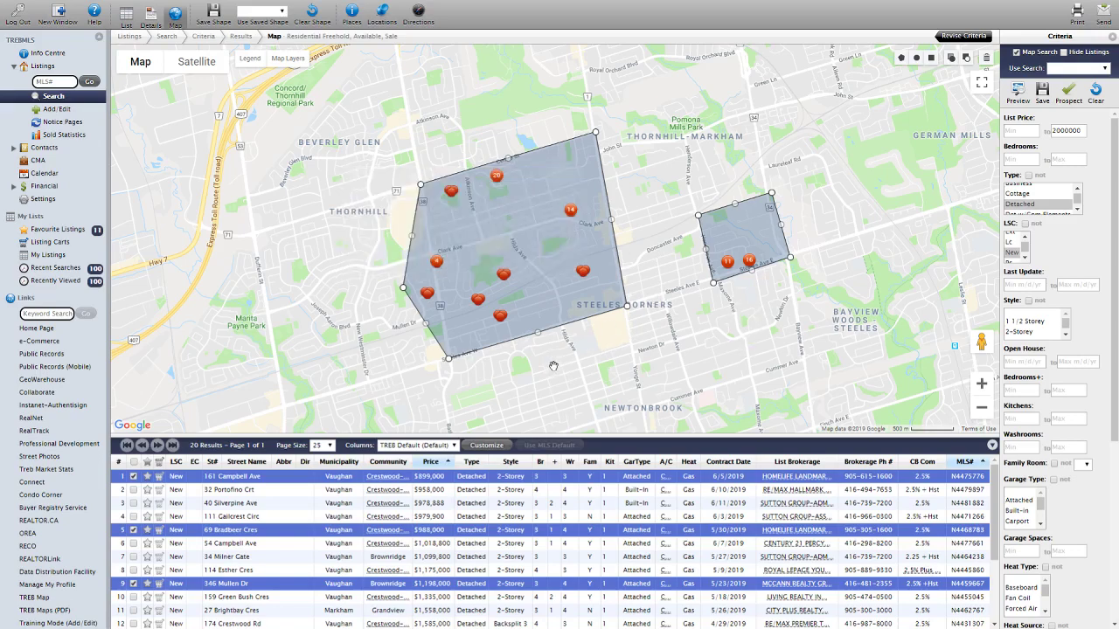